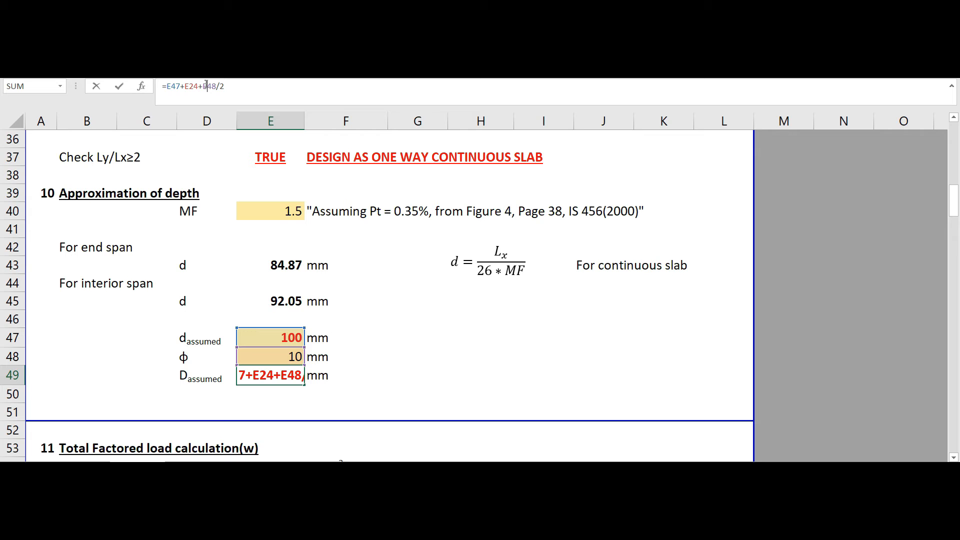
Review the assumed overall depth formula in E49 and the slab self-weight formula in E54
{"action": "left_click", "coordinate": [277, 372]}
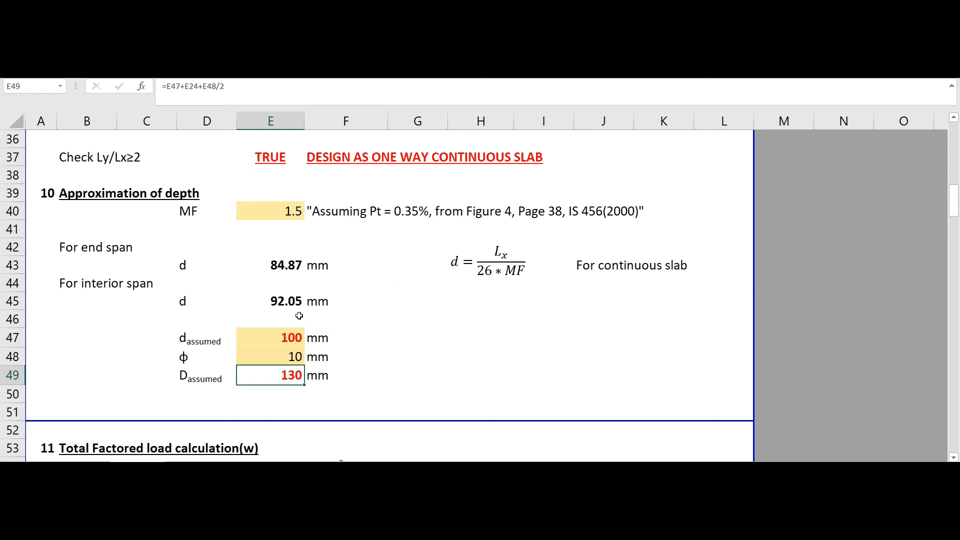
{"action": "scroll", "coordinate": [298, 315], "scroll_direction": "down", "scroll_amount": 2}
{"action": "scroll", "coordinate": [299, 316], "scroll_direction": "down", "scroll_amount": 1}
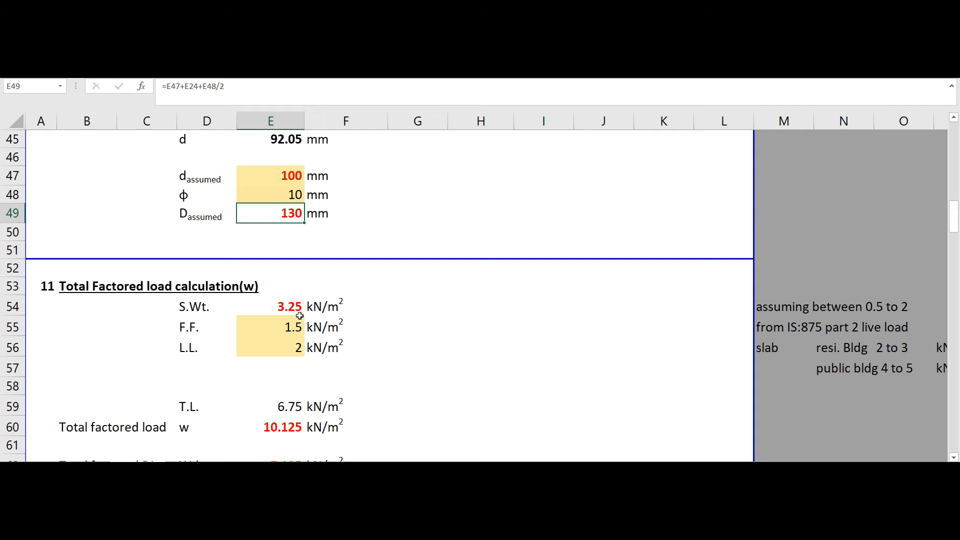
{"action": "scroll", "coordinate": [354, 320], "scroll_direction": "down", "scroll_amount": 1}
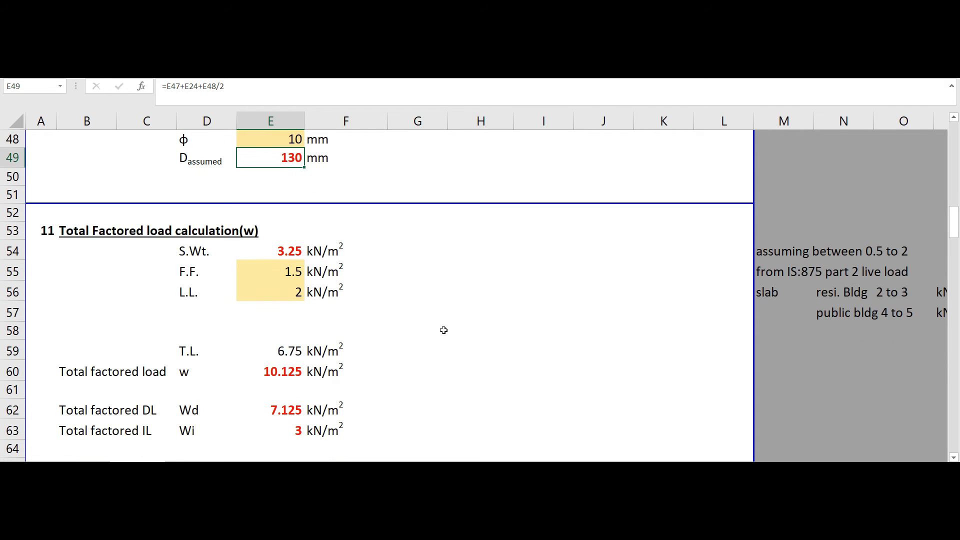
{"action": "left_click", "coordinate": [290, 250]}
{"action": "left_click", "coordinate": [189, 84]}
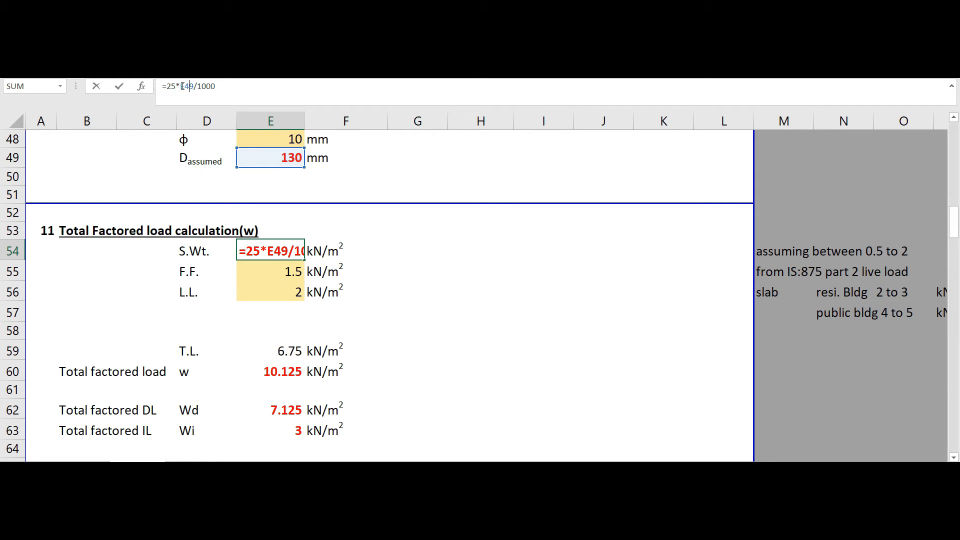
{"action": "key", "text": "Return"}
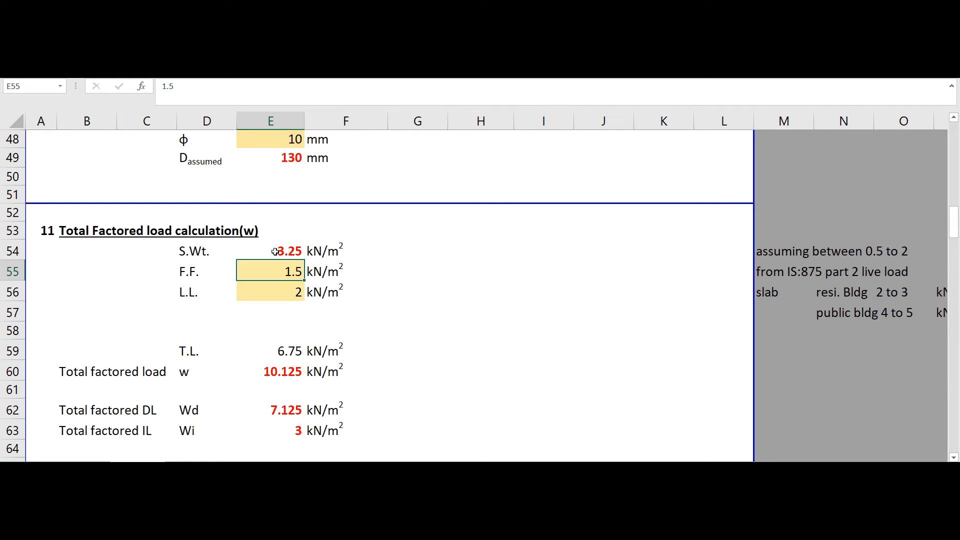
{"action": "left_click", "coordinate": [275, 252]}
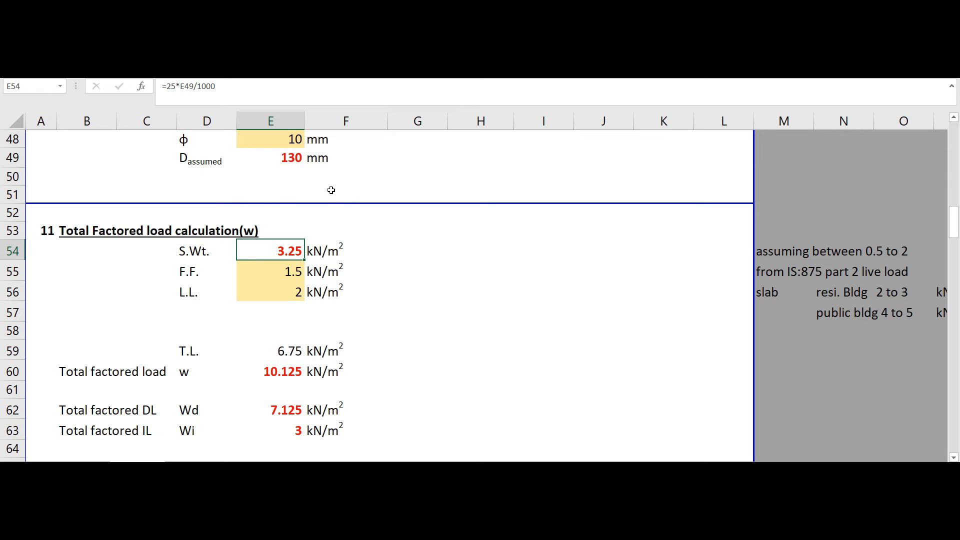
Inspect the formulas for total factored load, factored dead load and factored imposed load in E60, E62 and E63
{"action": "scroll", "coordinate": [294, 209], "scroll_direction": "down", "scroll_amount": 1}
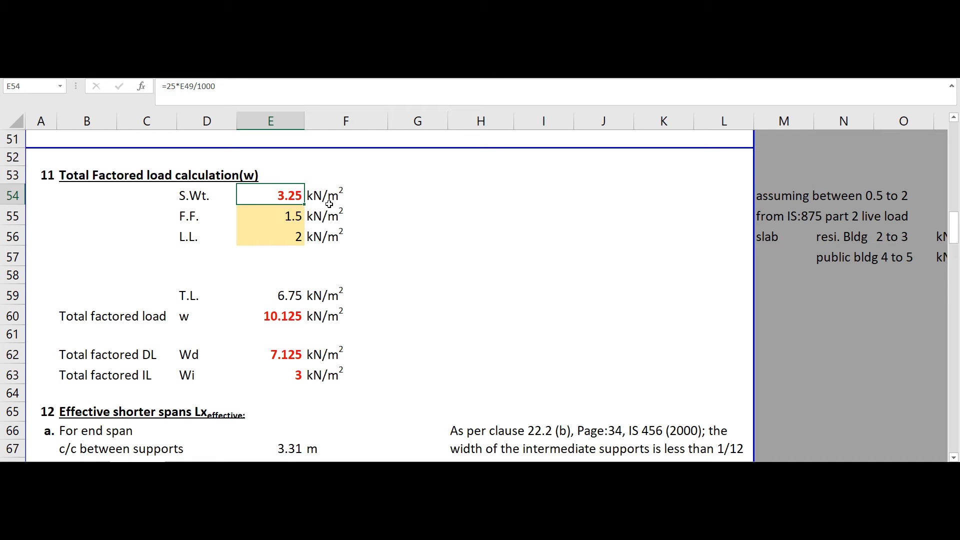
{"action": "left_click", "coordinate": [276, 317]}
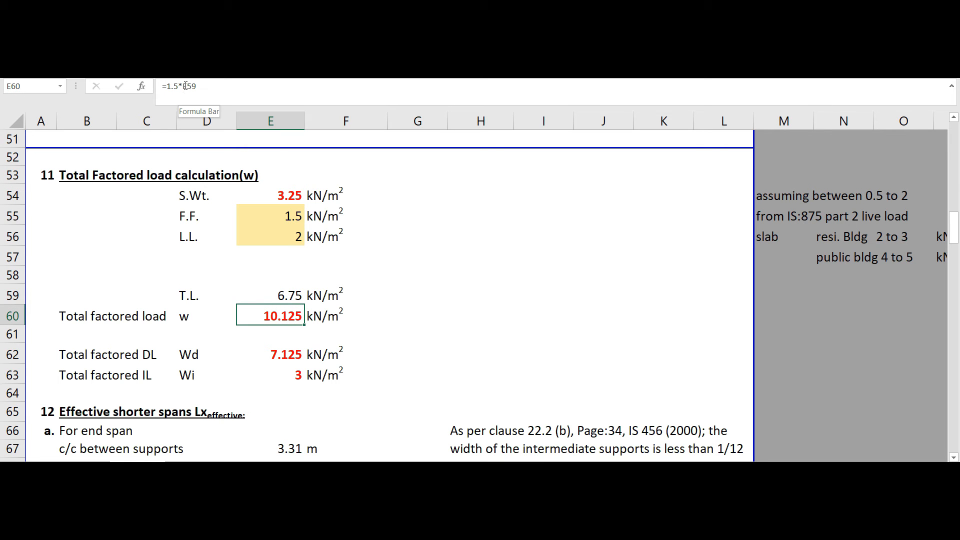
{"action": "scroll", "coordinate": [257, 355], "scroll_direction": "down", "scroll_amount": 1}
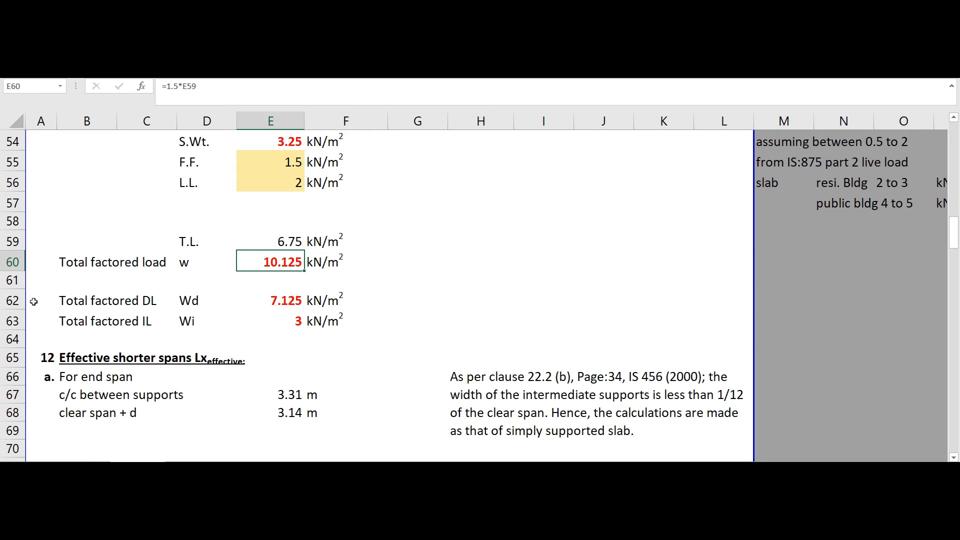
{"action": "left_click", "coordinate": [284, 301]}
{"action": "key", "text": "Down"}
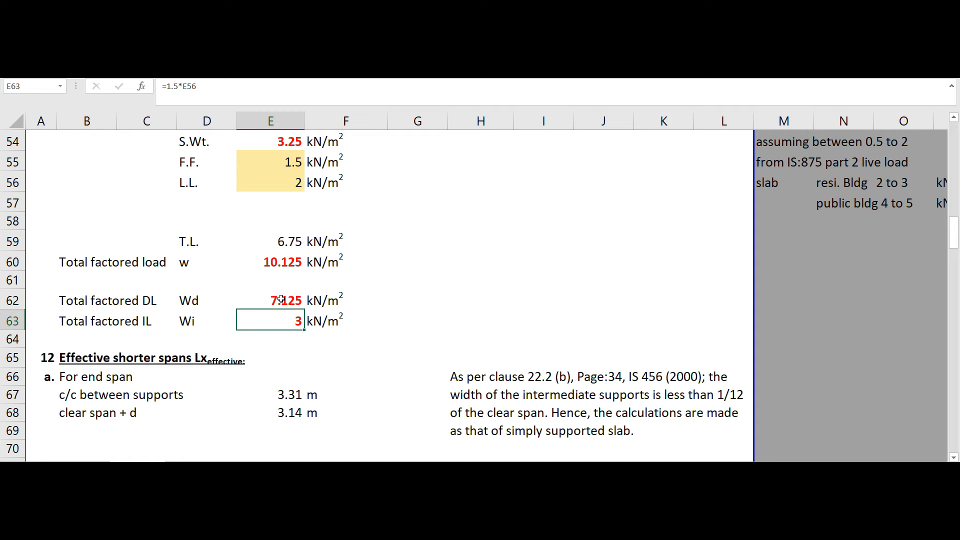
{"action": "key", "text": "Up"}
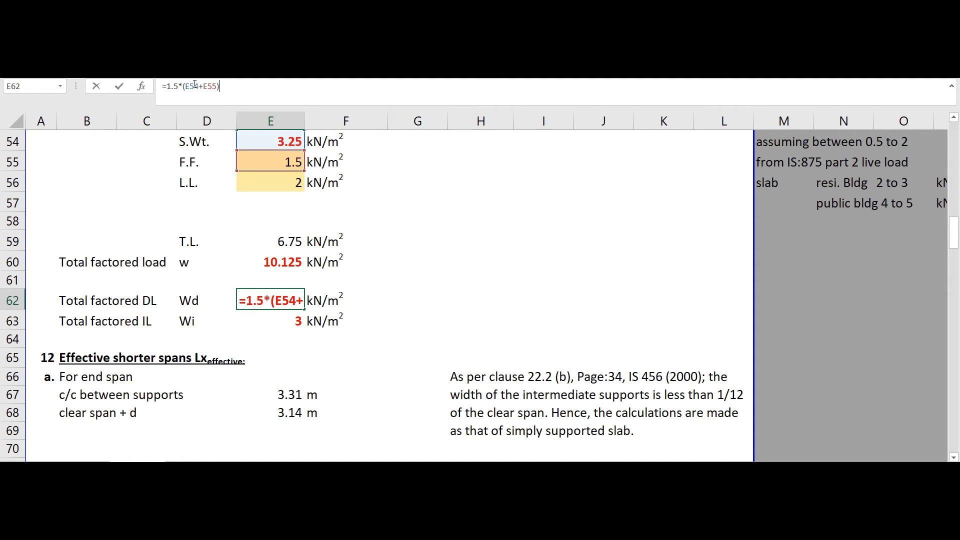
{"action": "key", "text": "F2"}
{"action": "scroll", "coordinate": [373, 186], "scroll_direction": "up", "scroll_amount": 1}
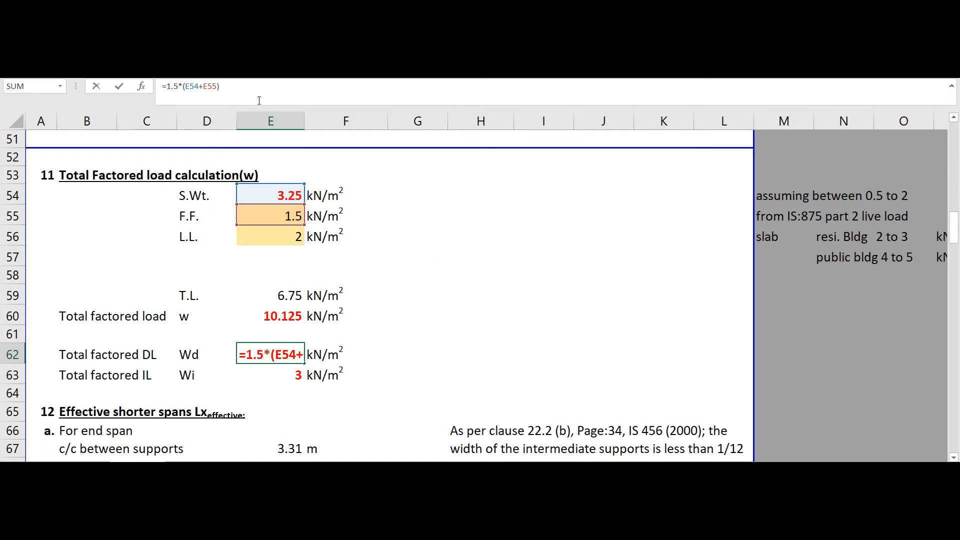
{"action": "key", "text": "Return"}
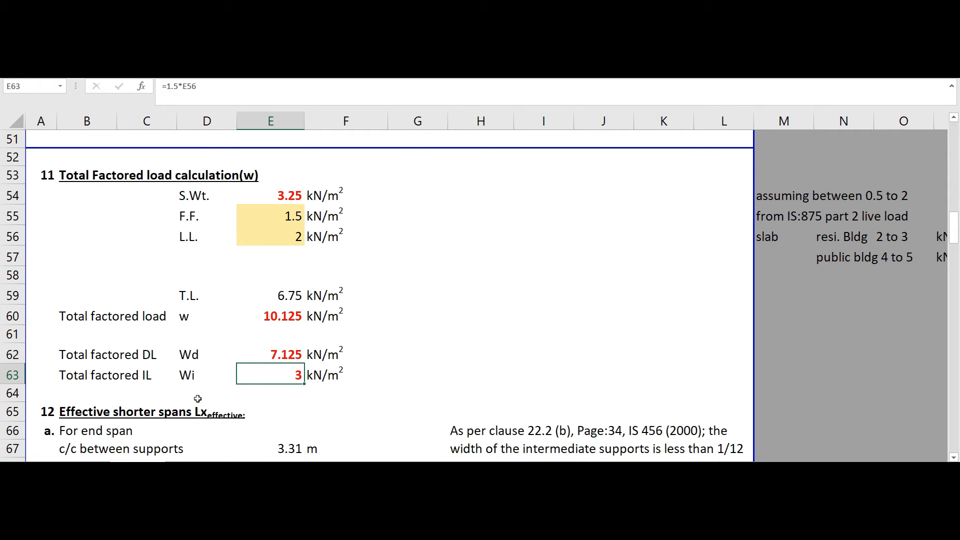
{"action": "left_click", "coordinate": [186, 92]}
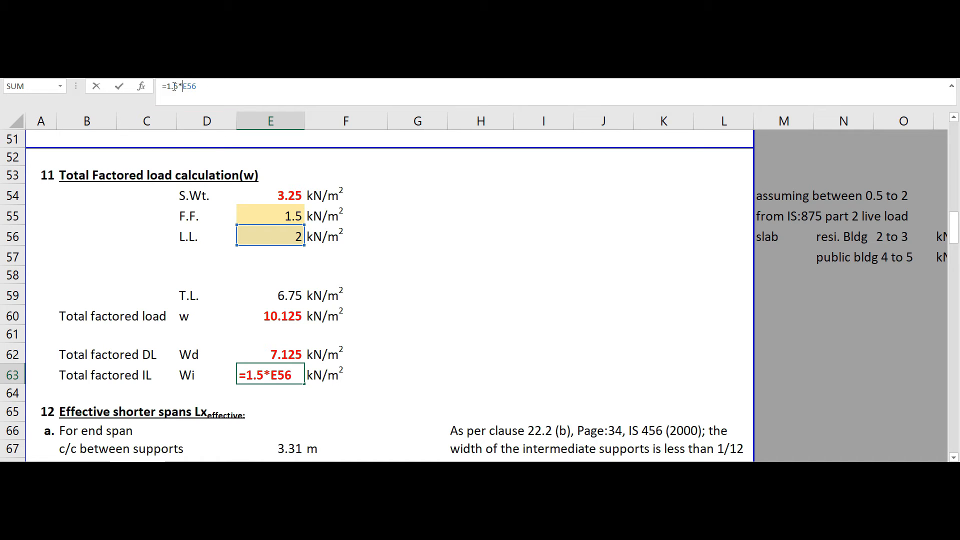
{"action": "key", "text": "Return"}
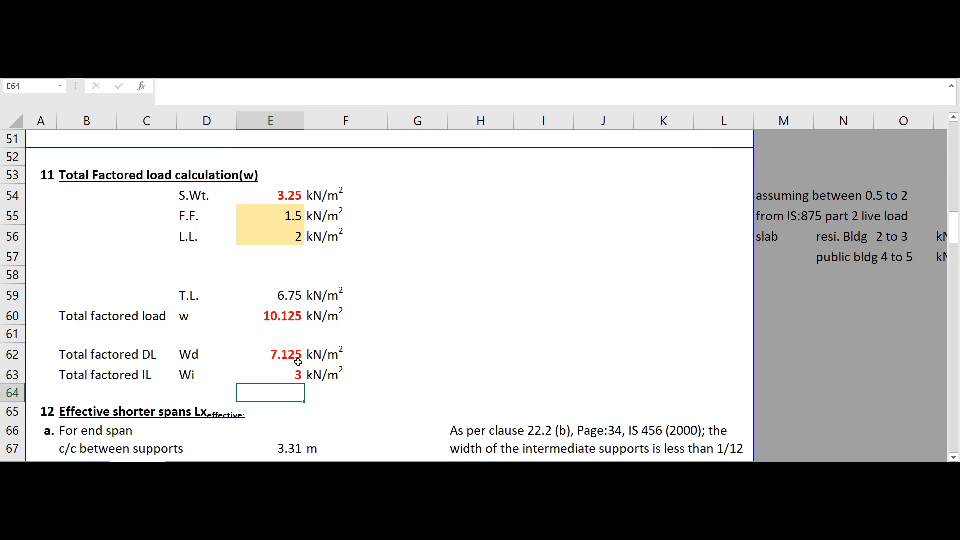
Examine the effective shorter span formulas for the end span in E67, E68 and E71 and for the interior span in E77
{"action": "scroll", "coordinate": [293, 362], "scroll_direction": "down", "scroll_amount": 1}
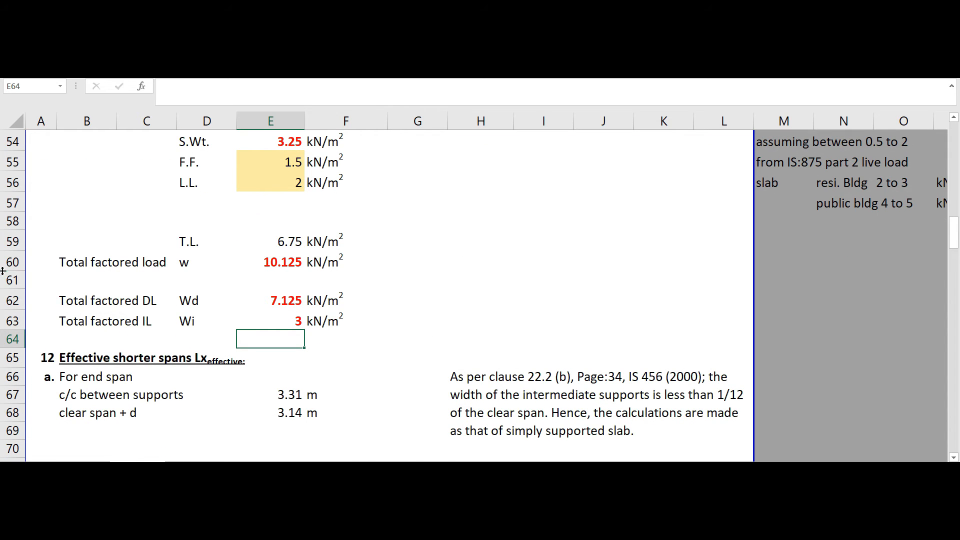
{"action": "scroll", "coordinate": [100, 229], "scroll_direction": "down", "scroll_amount": 1}
{"action": "scroll", "coordinate": [150, 232], "scroll_direction": "down", "scroll_amount": 1}
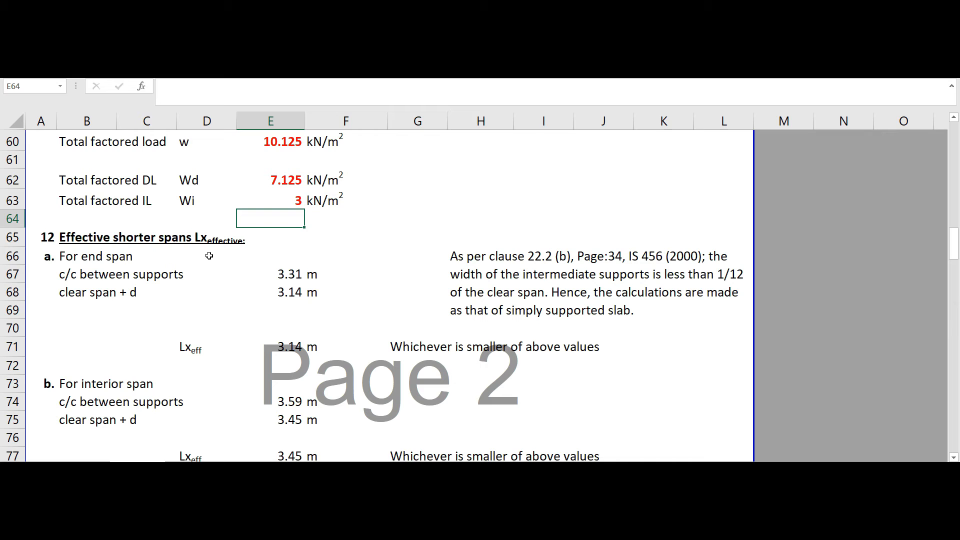
{"action": "scroll", "coordinate": [200, 260], "scroll_direction": "down", "scroll_amount": 1}
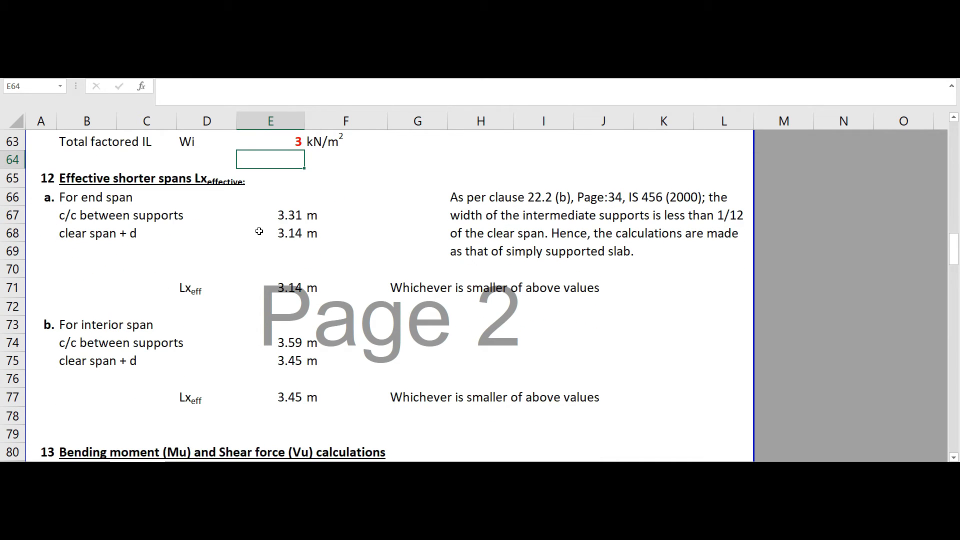
{"action": "left_click", "coordinate": [291, 217]}
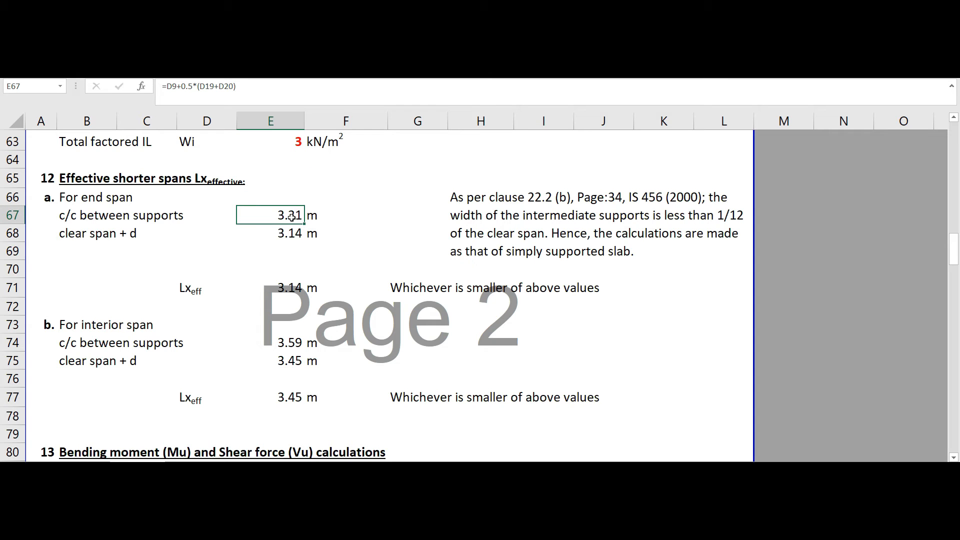
{"action": "left_click", "coordinate": [291, 234]}
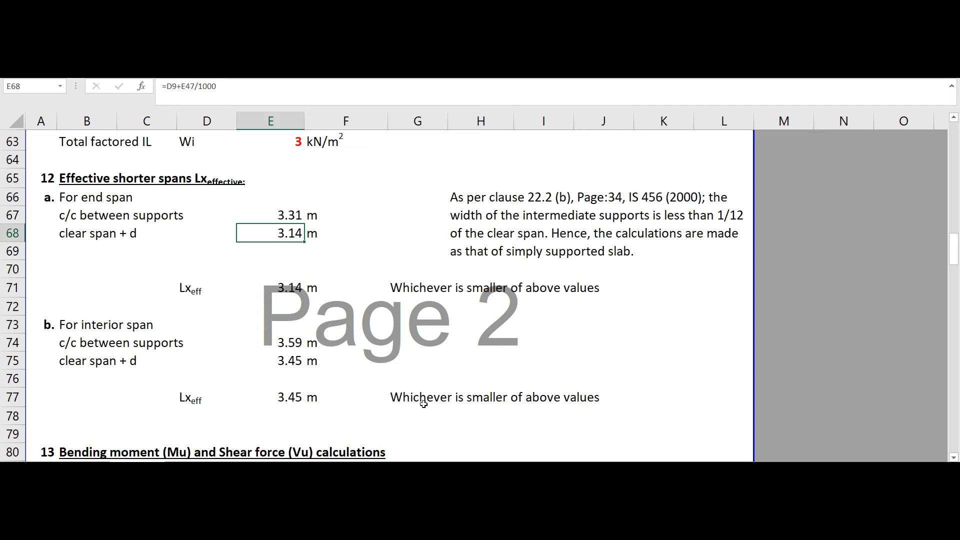
{"action": "left_click", "coordinate": [282, 288]}
{"action": "left_click", "coordinate": [284, 398]}
Look up location A of the bending moment table on the Coefficients sheet, checking the D7 coefficient, and return to the calculation sheet
{"action": "scroll", "coordinate": [400, 325], "scroll_direction": "down", "scroll_amount": 3}
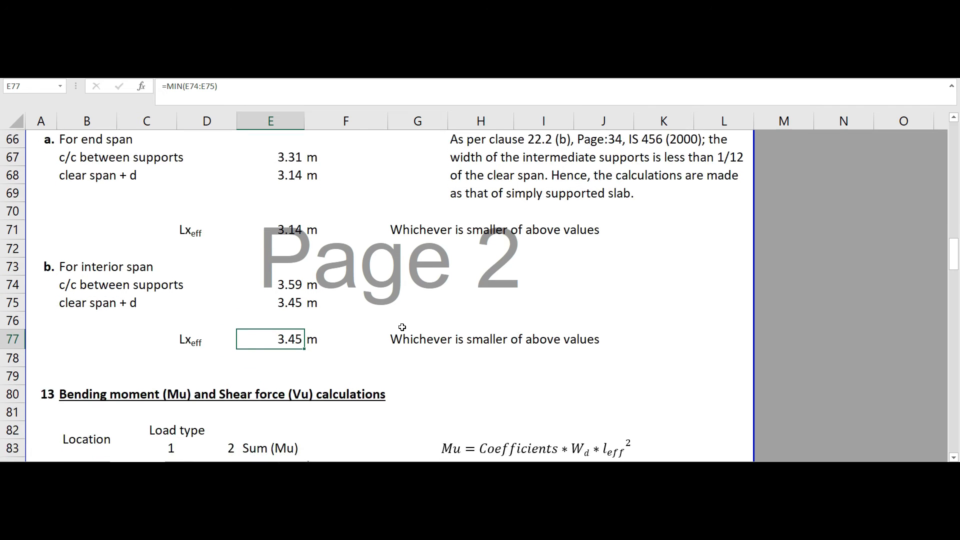
{"action": "scroll", "coordinate": [268, 329], "scroll_direction": "down", "scroll_amount": 1}
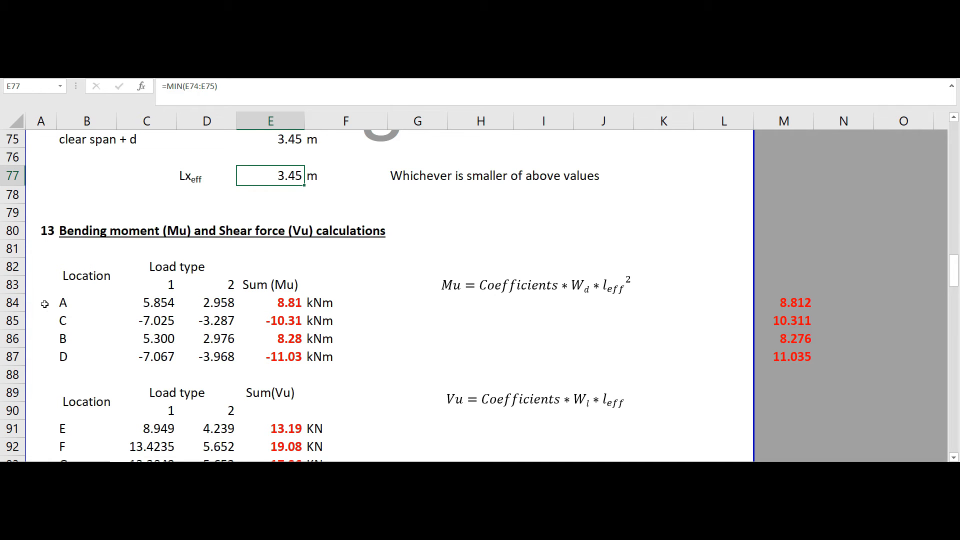
{"action": "left_click", "coordinate": [63, 306]}
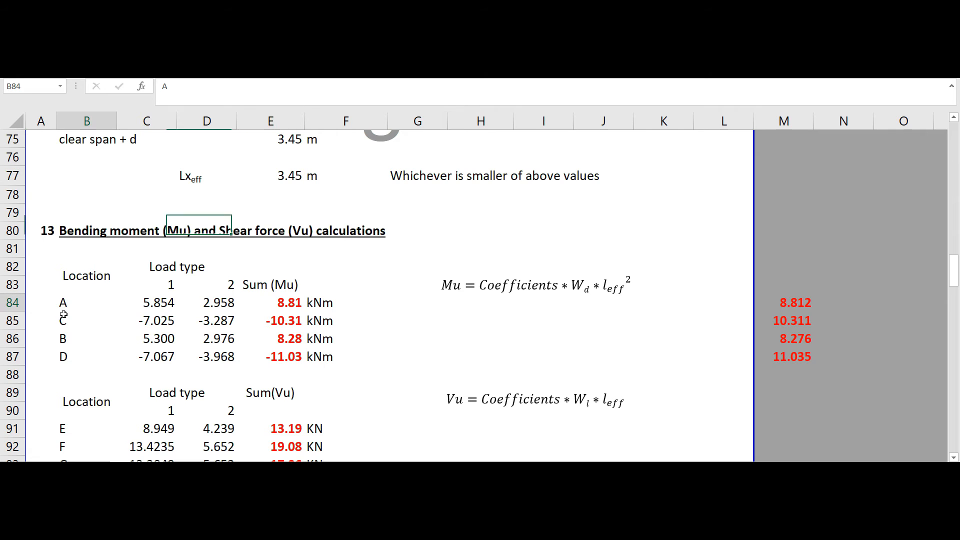
{"action": "left_click", "coordinate": [171, 468]}
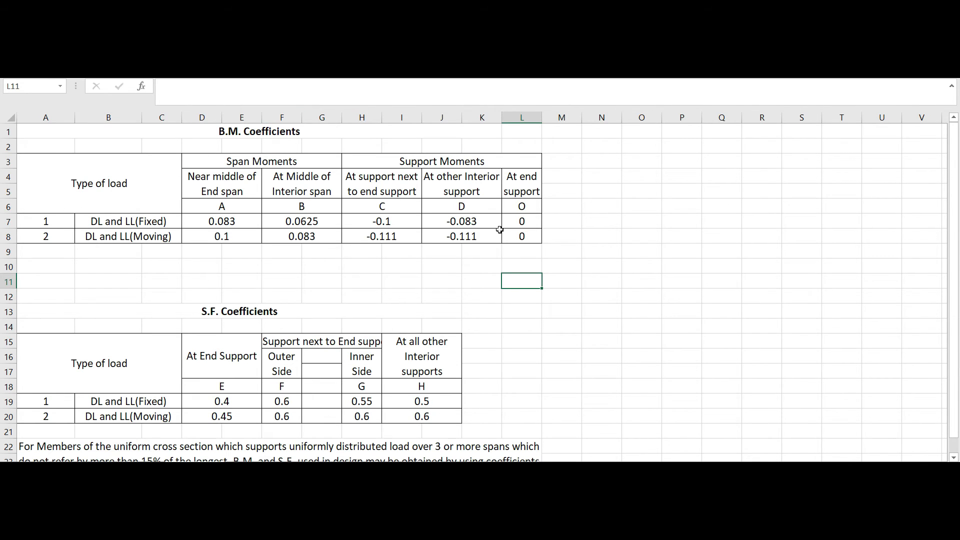
{"action": "left_click", "coordinate": [226, 224]}
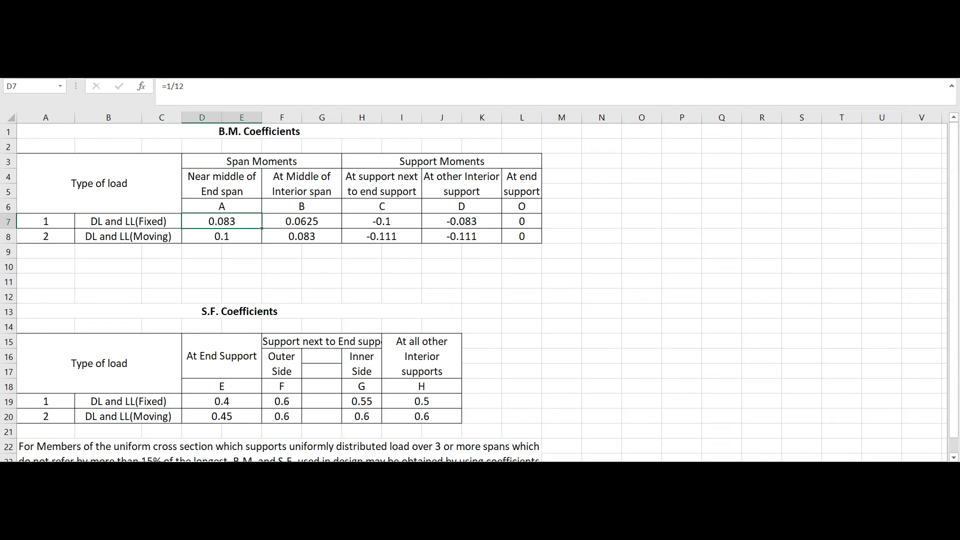
{"action": "left_click", "coordinate": [107, 469]}
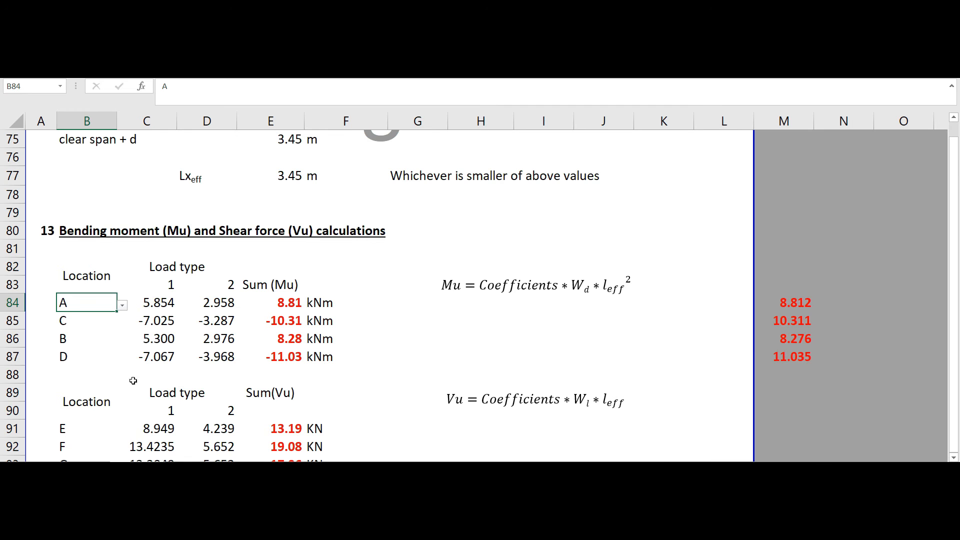
Clear the load type 1 bending moment formula for location A in C84
{"action": "left_click", "coordinate": [158, 310]}
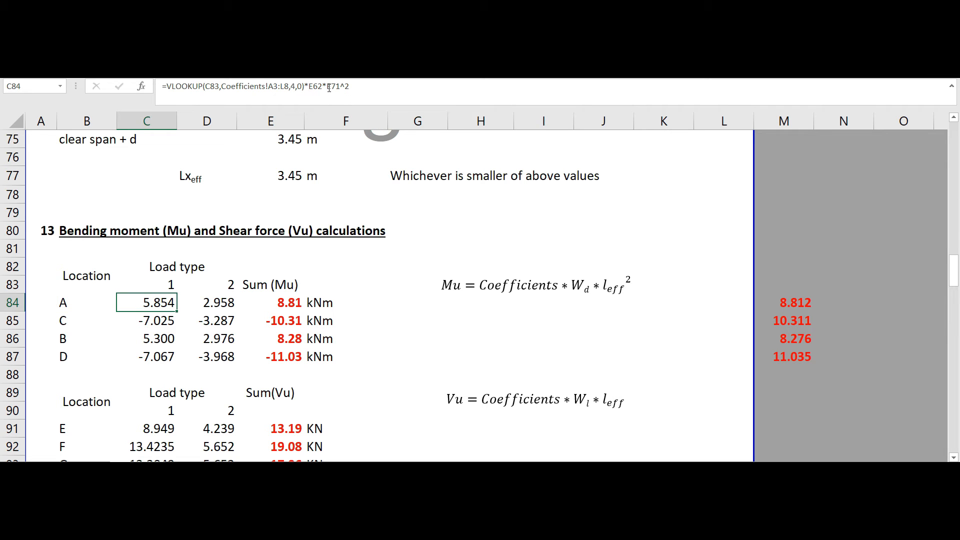
{"action": "left_click", "coordinate": [358, 87]}
{"action": "left_click_drag", "start_coordinate": [350, 86], "coordinate": [311, 85]}
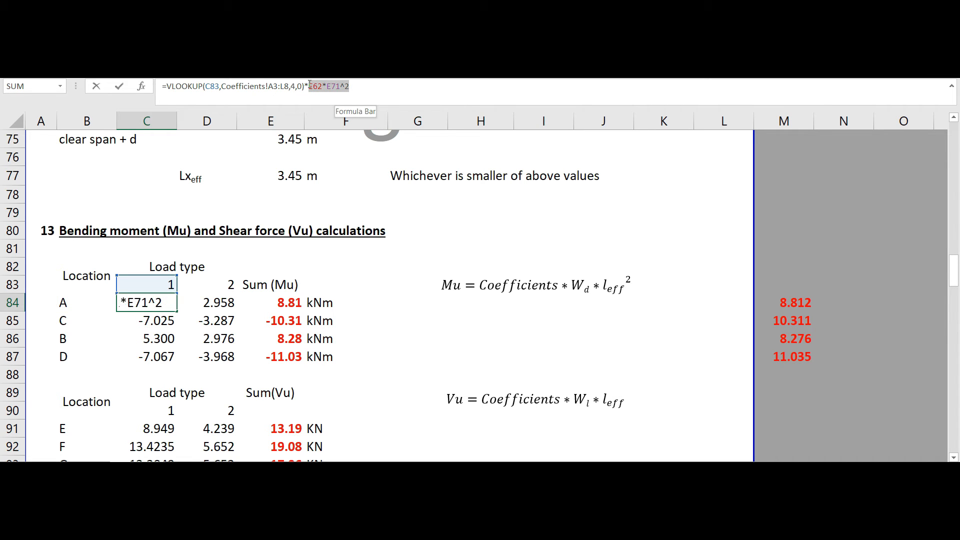
{"action": "key", "text": "BackSpace"}
{"action": "key", "text": "BackSpace"}
{"action": "key", "text": "BackSpace"}
{"action": "key", "text": "BackSpace"}
{"action": "key", "text": "BackSpace"}
{"action": "key", "text": "BackSpace"}
{"action": "key", "text": "BackSpace"}
{"action": "key", "text": "BackSpace"}
{"action": "key", "text": "BackSpace"}
{"action": "key", "text": "BackSpace"}
{"action": "key", "text": "BackSpace"}
{"action": "key", "text": "BackSpace"}
{"action": "key", "text": "BackSpace"}
{"action": "key", "text": "BackSpace"}
{"action": "key", "text": "BackSpace"}
{"action": "key", "text": "BackSpace"}
{"action": "key", "text": "BackSpace"}
{"action": "key", "text": "BackSpace"}
{"action": "key", "text": "BackSpace"}
{"action": "key", "text": "BackSpace"}
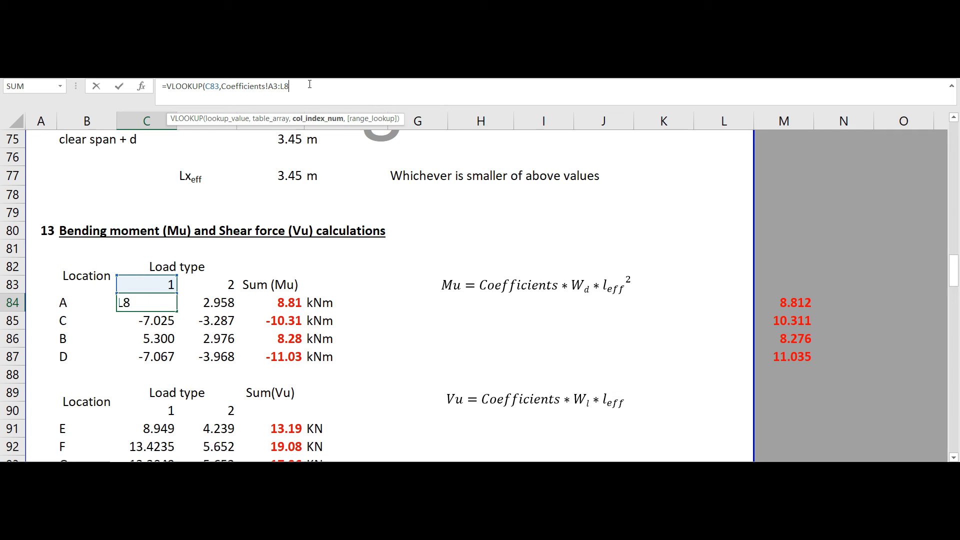
{"action": "key", "text": "BackSpace"}
{"action": "key", "text": "BackSpace"}
{"action": "key", "text": "BackSpace"}
{"action": "key", "text": "BackSpace"}
{"action": "key", "text": "BackSpace"}
{"action": "key", "text": "BackSpace"}
{"action": "key", "text": "BackSpace"}
{"action": "key", "text": "BackSpace"}
{"action": "key", "text": "BackSpace"}
{"action": "key", "text": "BackSpace"}
{"action": "key", "text": "BackSpace"}
{"action": "key", "text": "BackSpace"}
{"action": "key", "text": "BackSpace"}
{"action": "key", "text": "BackSpace"}
{"action": "key", "text": "BackSpace"}
{"action": "key", "text": "BackSpace"}
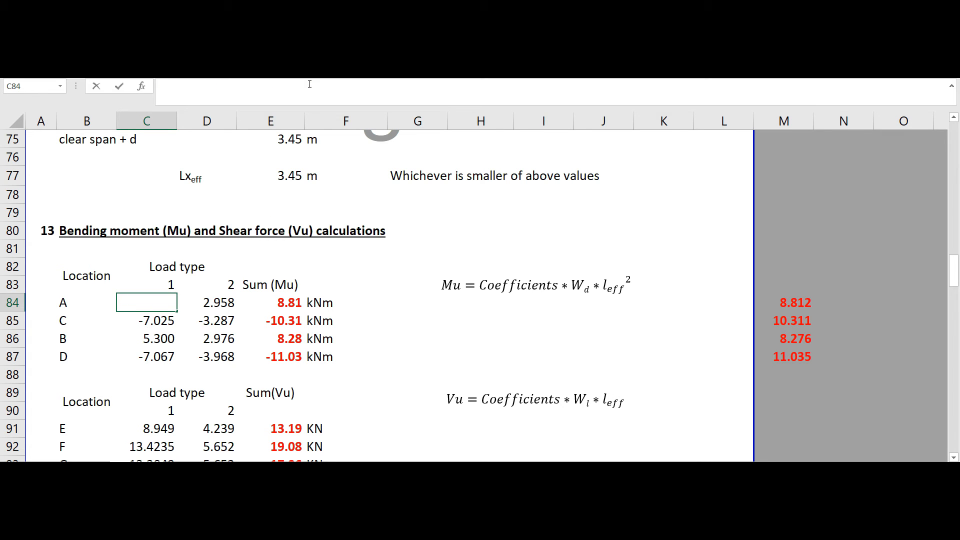
Enter a lookup for location A in C84: =VLOOKUP(C83,Coefficients!A3:L8,4,0), drawing on the bending moment coefficients table
{"action": "type", "text": "=VLOOKUP"}
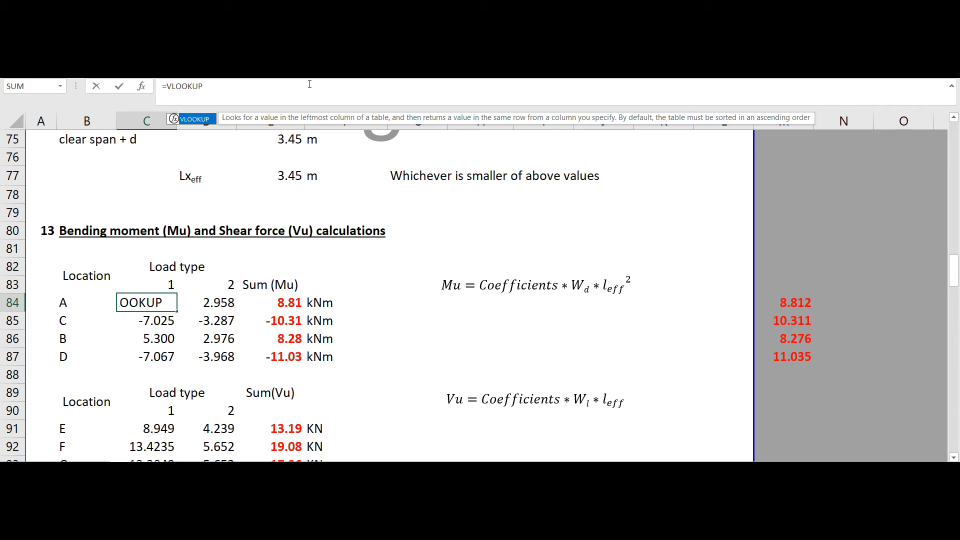
{"action": "type", "text": "("}
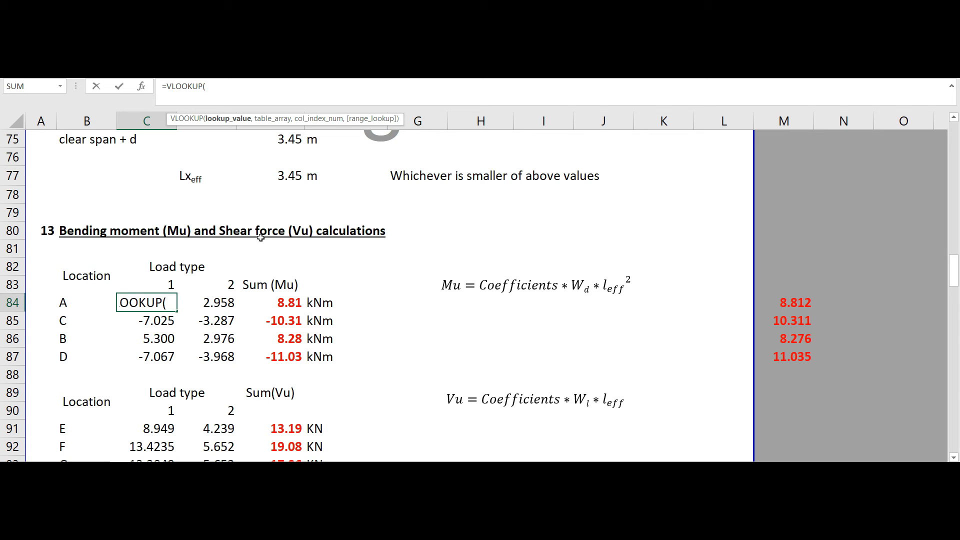
{"action": "left_click", "coordinate": [162, 286]}
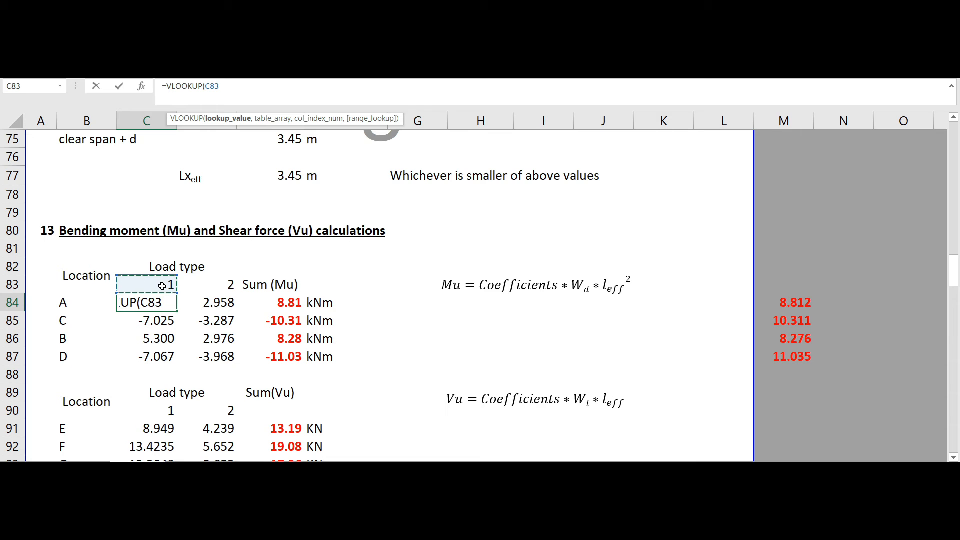
{"action": "type", "text": ","}
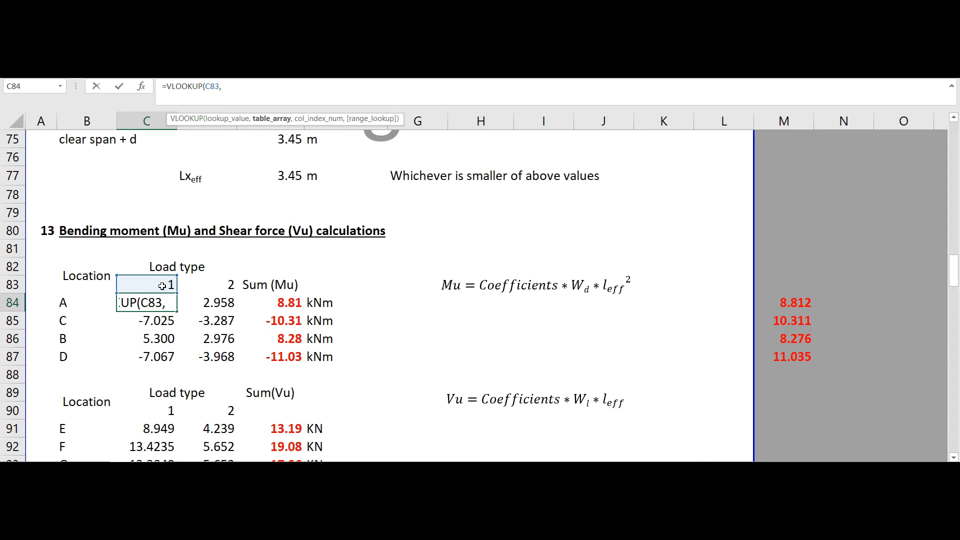
{"action": "left_click", "coordinate": [150, 469]}
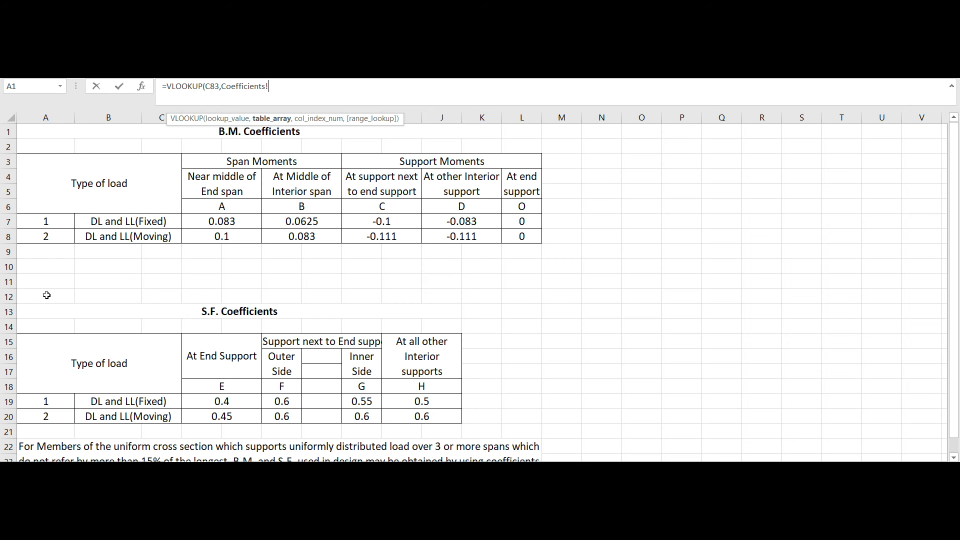
{"action": "left_click_drag", "start_coordinate": [33, 158], "coordinate": [530, 234]}
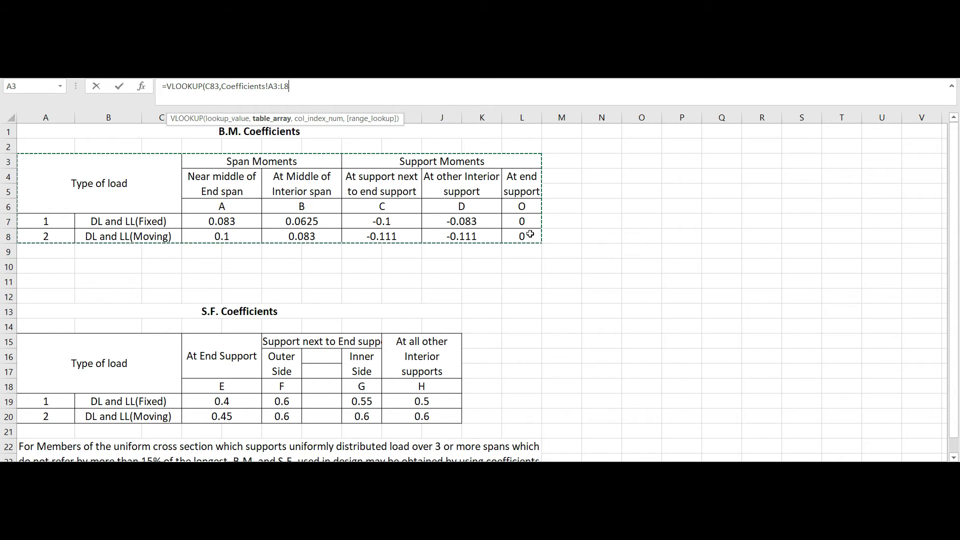
{"action": "type", "text": ",4"}
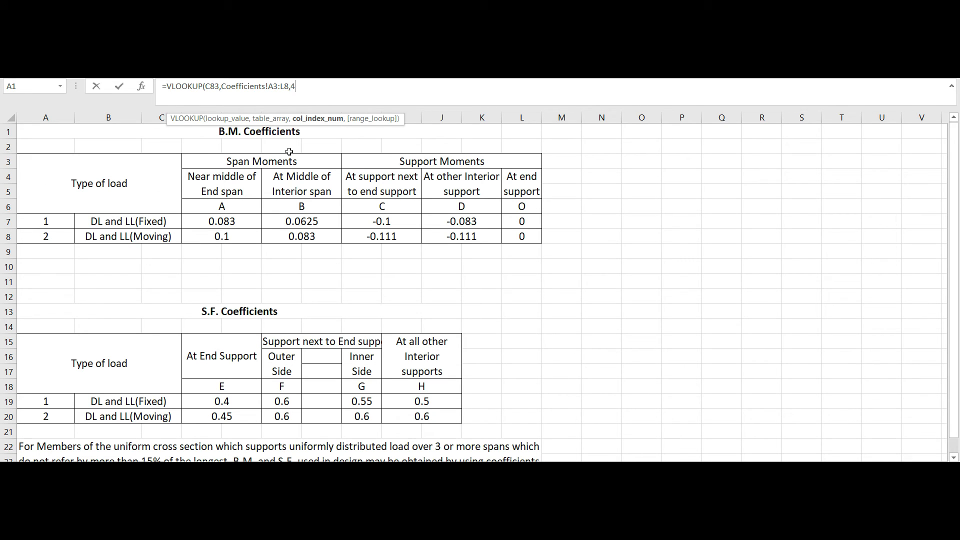
{"action": "type", "text": ","}
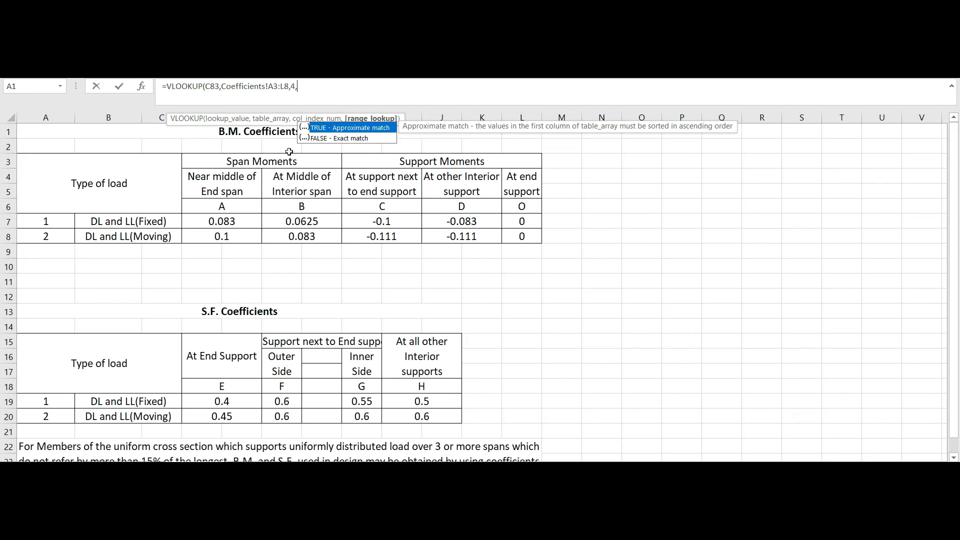
{"action": "type", "text": "0)"}
{"action": "key", "text": "Return"}
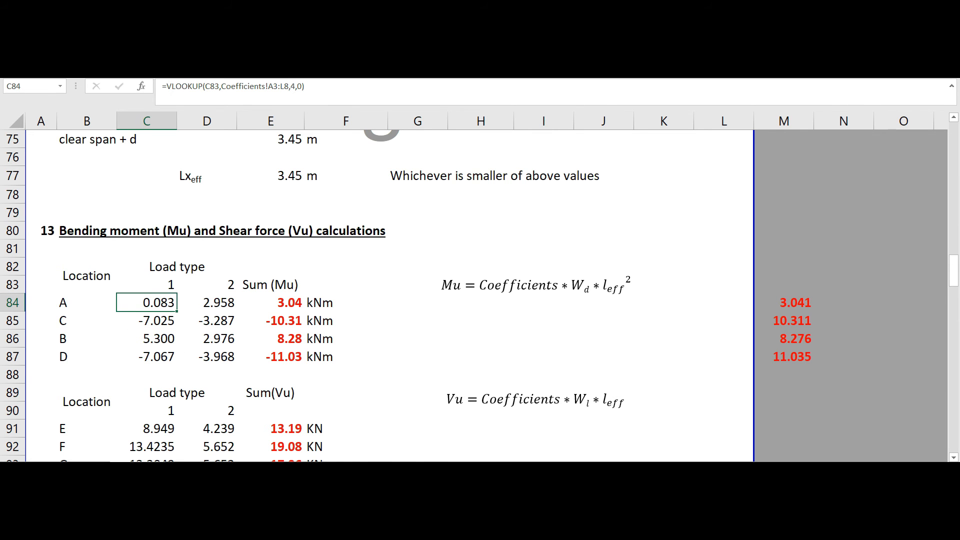
Check the location A coefficient on the Coefficients sheet and extend the C84 formula with *E62*E71^2 for factored dead load and end span
{"action": "key", "text": "ctrl+Page_Down"}
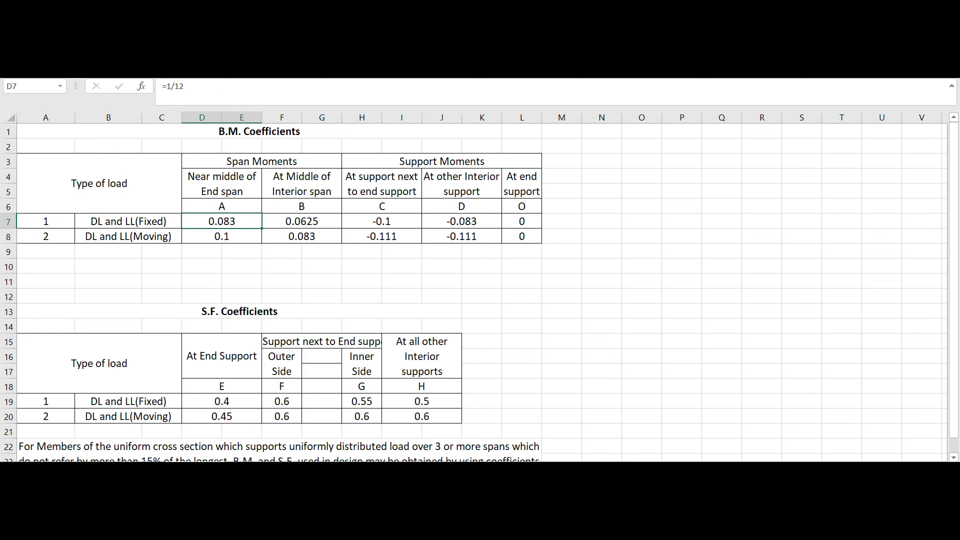
{"action": "key", "text": "ctrl+Page_Up"}
{"action": "left_click", "coordinate": [319, 90]}
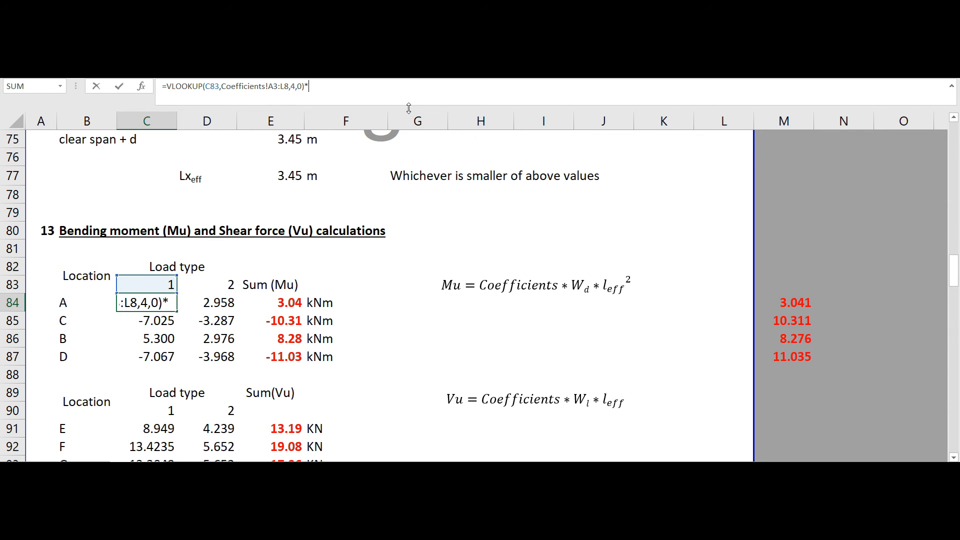
{"action": "scroll", "coordinate": [286, 278], "scroll_direction": "up", "scroll_amount": 7}
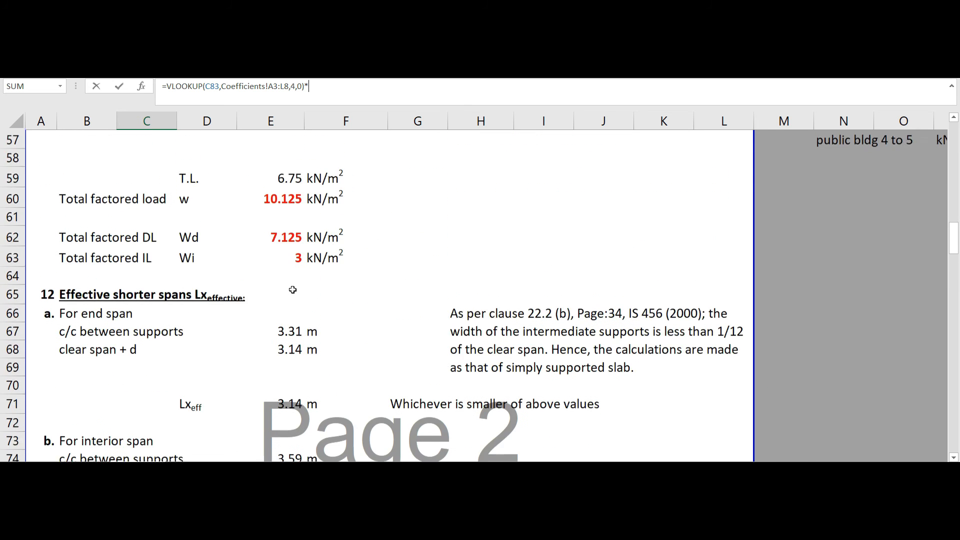
{"action": "left_click", "coordinate": [293, 303]}
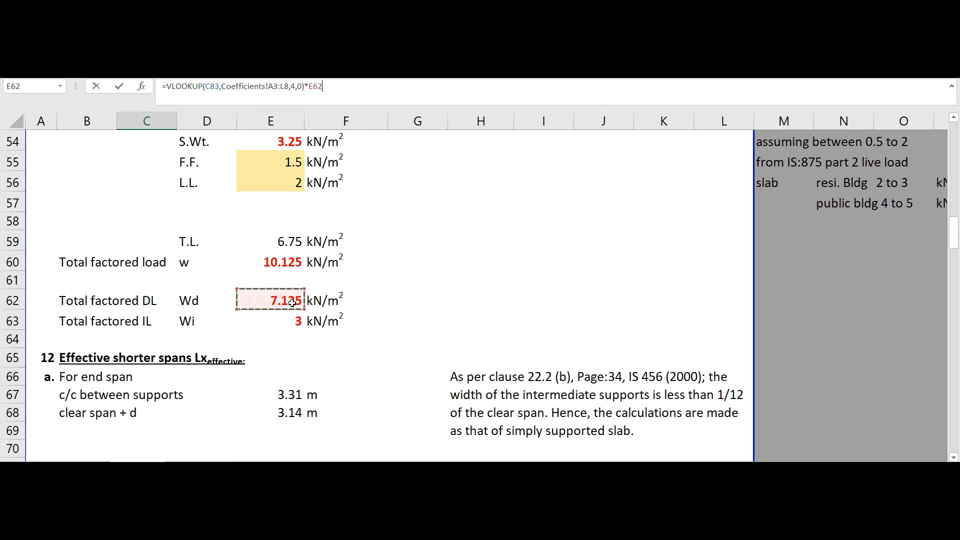
{"action": "type", "text": "*"}
{"action": "scroll", "coordinate": [293, 302], "scroll_direction": "down", "scroll_amount": 3}
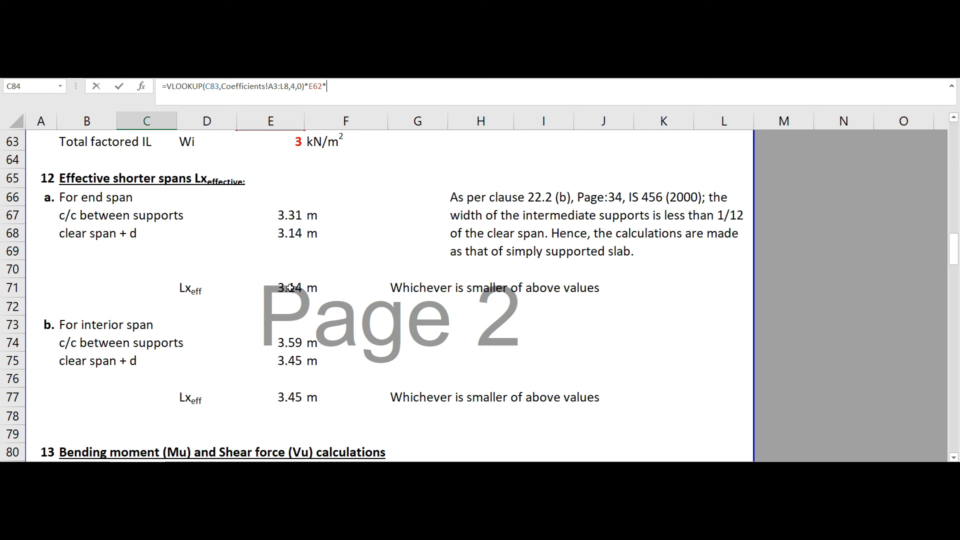
{"action": "left_click", "coordinate": [290, 288]}
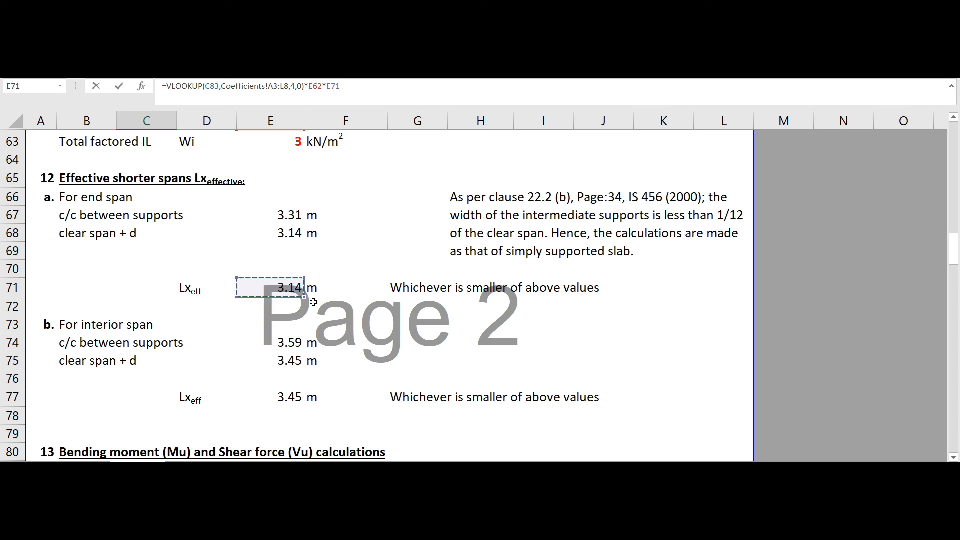
{"action": "type", "text": "^2"}
{"action": "key", "text": "Return"}
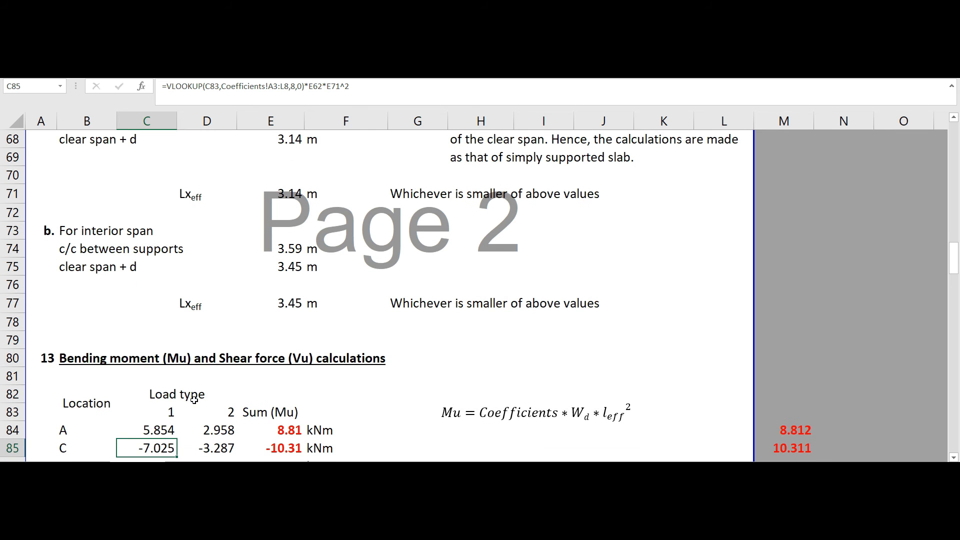
Compare the location A moment formulas in C84 and D84, and review the shear force table and required effective depth section
{"action": "scroll", "coordinate": [194, 400], "scroll_direction": "down", "scroll_amount": 1}
{"action": "left_click", "coordinate": [127, 374]}
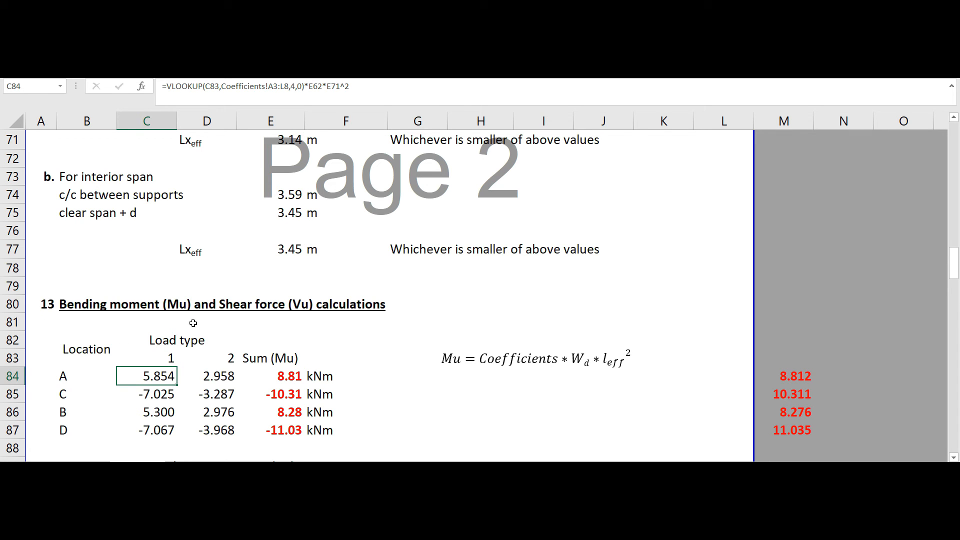
{"action": "left_click", "coordinate": [208, 380]}
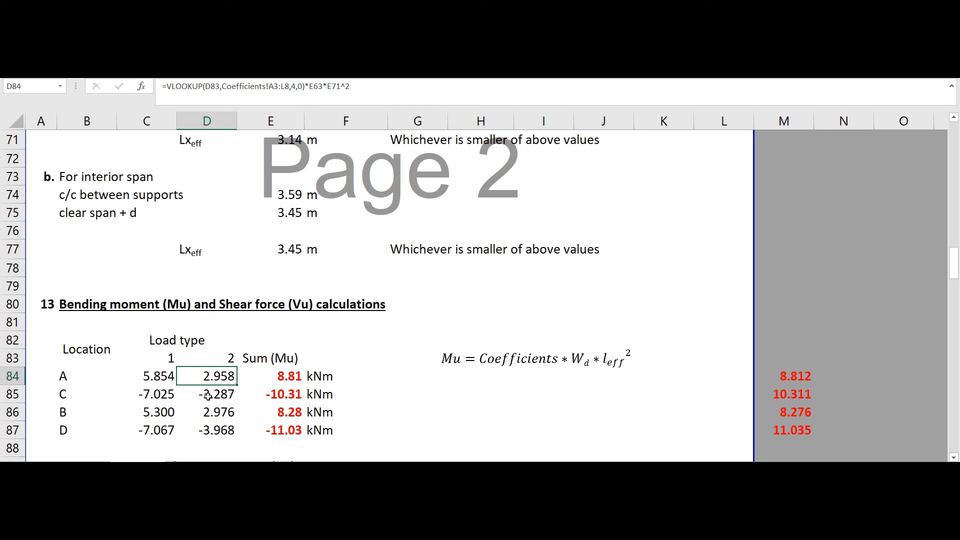
{"action": "scroll", "coordinate": [461, 285], "scroll_direction": "down", "scroll_amount": 1}
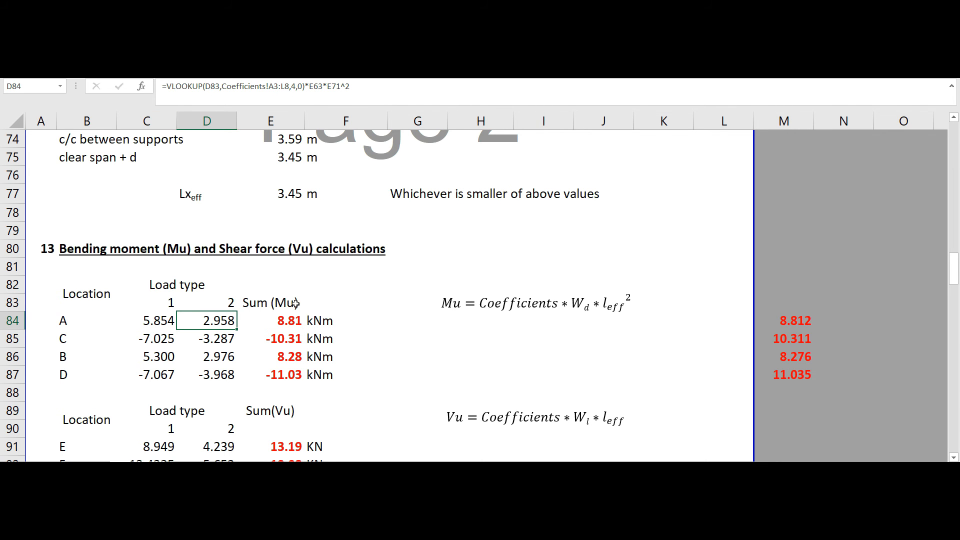
{"action": "scroll", "coordinate": [295, 303], "scroll_direction": "down", "scroll_amount": 1}
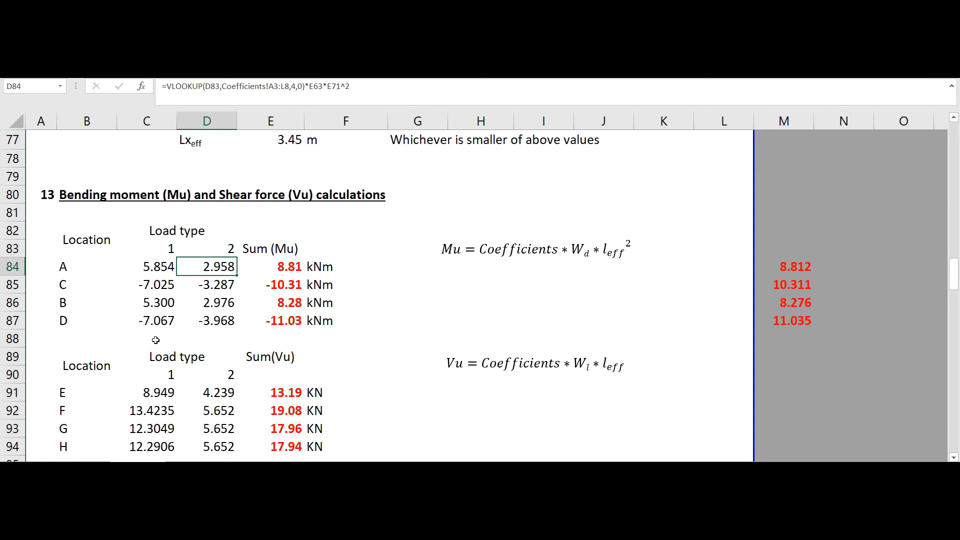
{"action": "scroll", "coordinate": [155, 340], "scroll_direction": "down", "scroll_amount": 1}
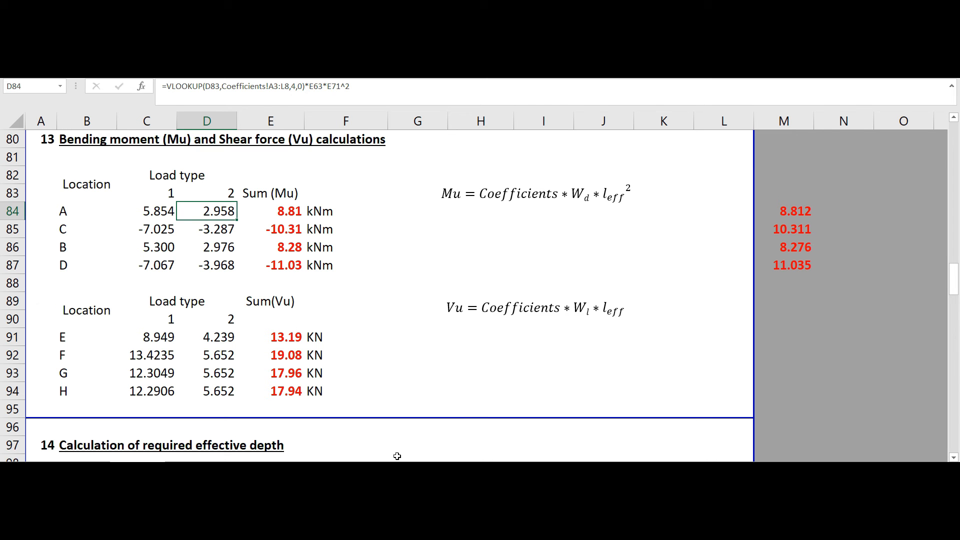
{"action": "scroll", "coordinate": [353, 274], "scroll_direction": "down", "scroll_amount": 2}
{"action": "scroll", "coordinate": [353, 274], "scroll_direction": "down", "scroll_amount": 1}
{"action": "scroll", "coordinate": [353, 275], "scroll_direction": "down", "scroll_amount": 1}
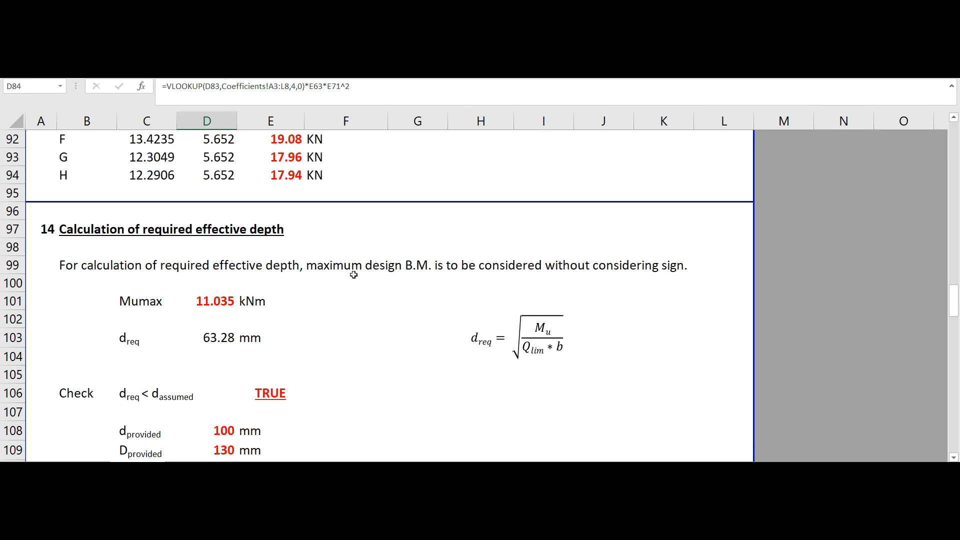
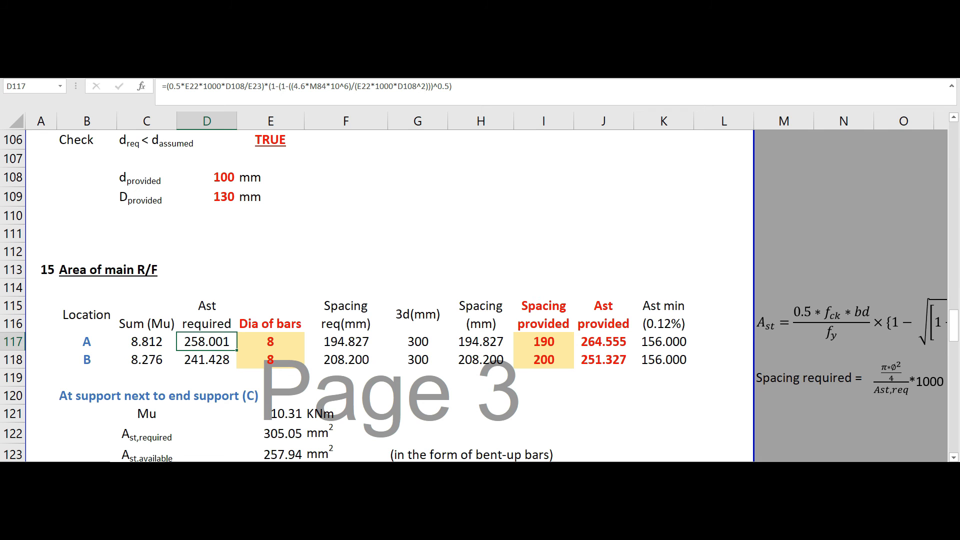
Compare location A's required steel area and spacing formulas in D117 and F117 with the reference equations, including the bar diameter in E117
{"action": "scroll", "coordinate": [581, 335], "scroll_direction": "right", "scroll_amount": 3}
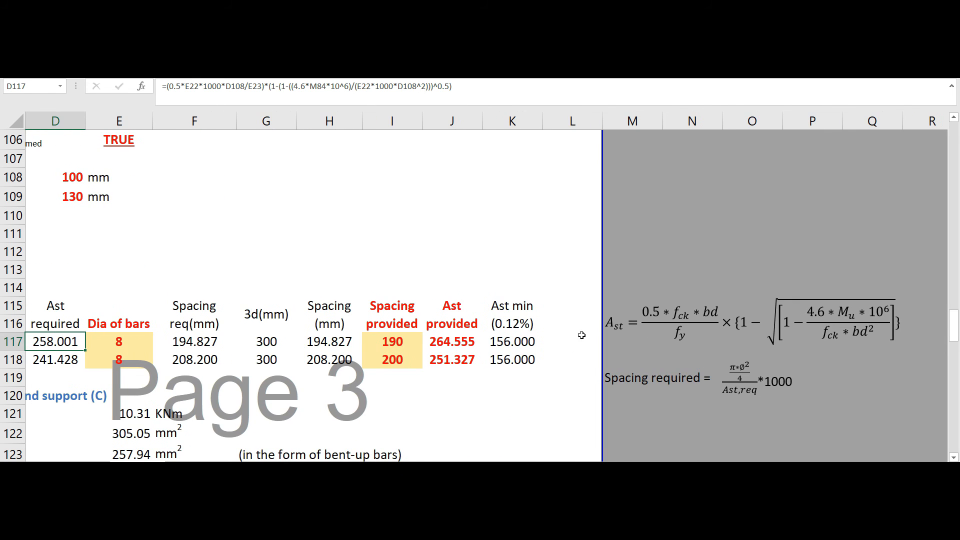
{"action": "scroll", "coordinate": [481, 295], "scroll_direction": "left", "scroll_amount": 3}
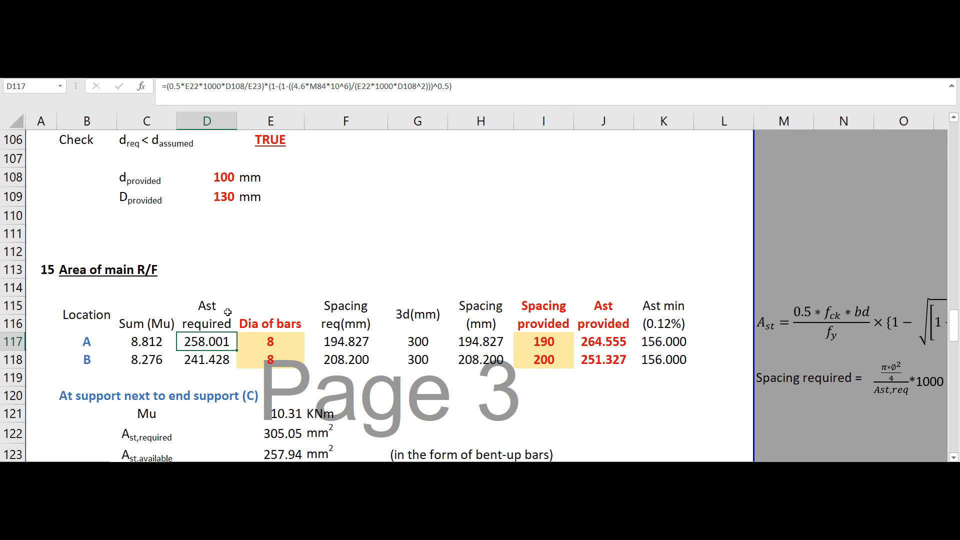
{"action": "left_click", "coordinate": [279, 342]}
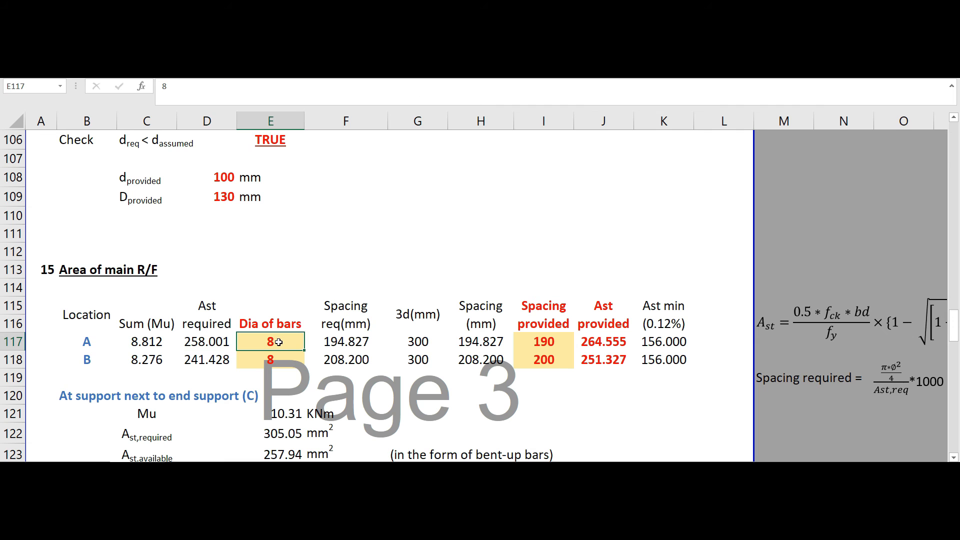
{"action": "left_click", "coordinate": [353, 345]}
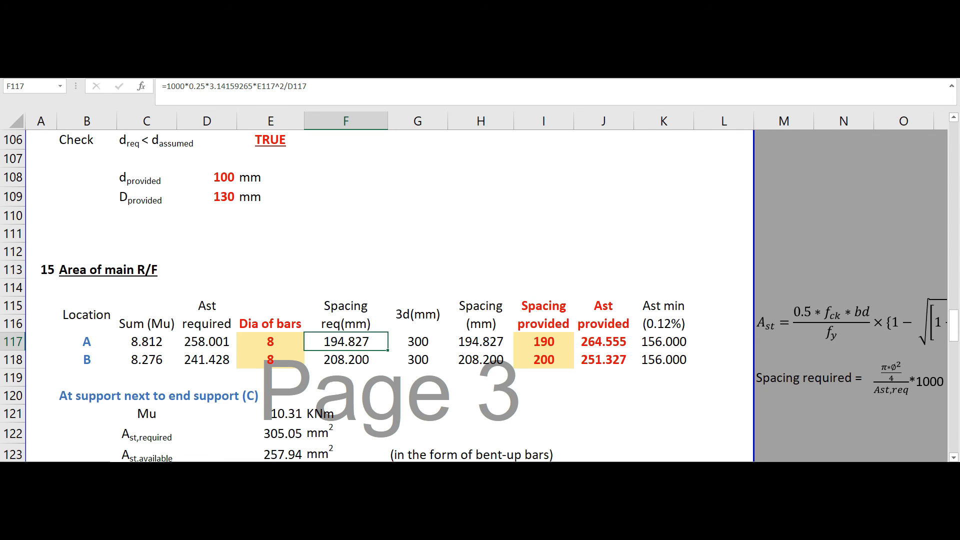
{"action": "scroll", "coordinate": [875, 334], "scroll_direction": "right", "scroll_amount": 2}
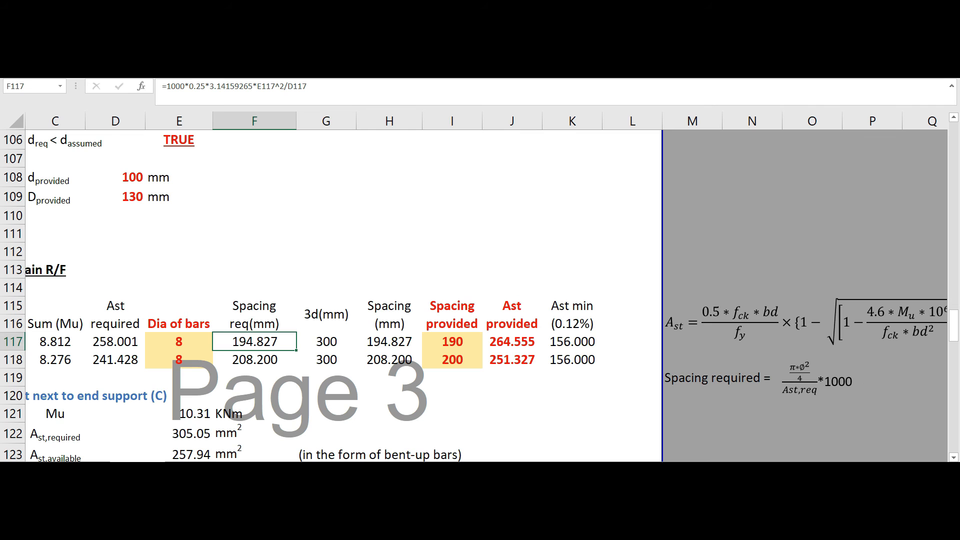
{"action": "scroll", "coordinate": [645, 455], "scroll_direction": "left", "scroll_amount": 2}
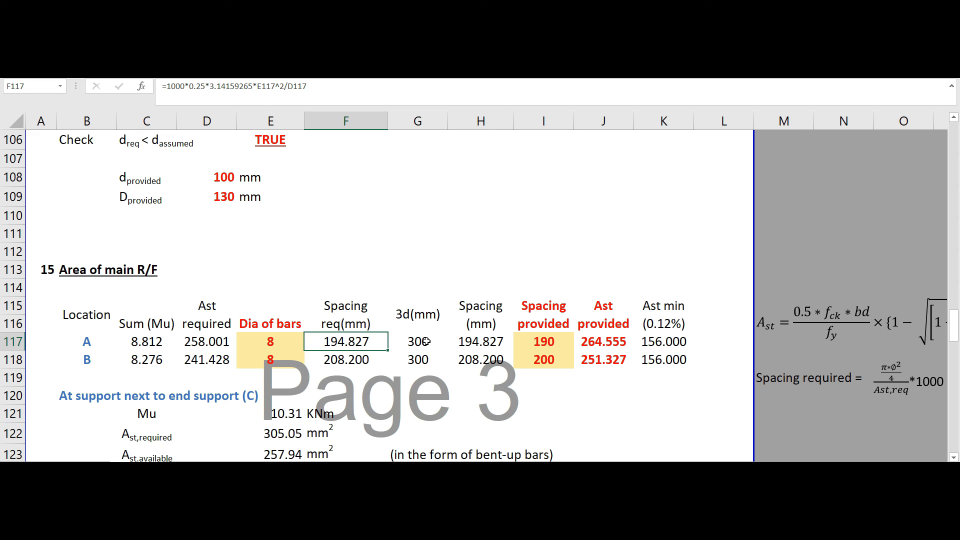
Examine location A's governing spacing formula in H117, including its MIN arguments, and the provided spacing formula in I117
{"action": "left_click", "coordinate": [473, 342]}
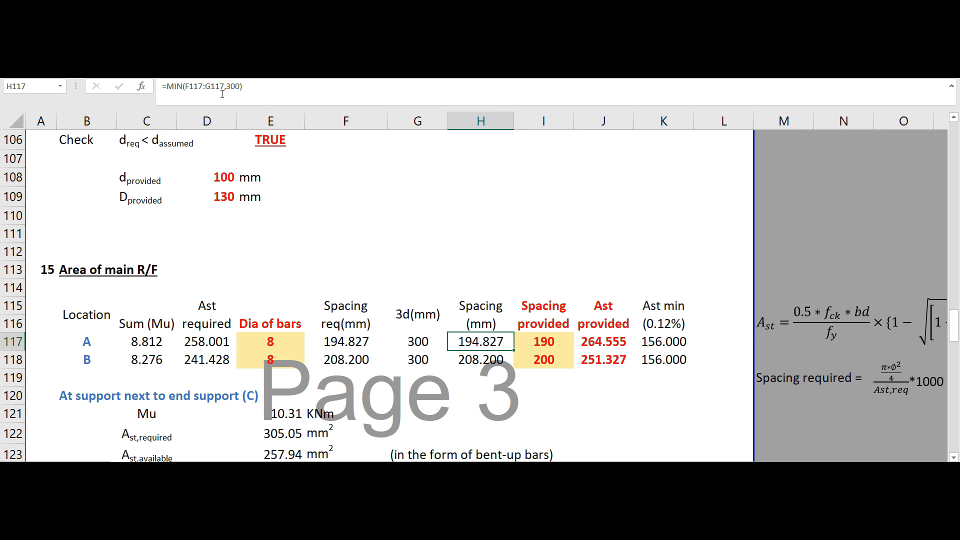
{"action": "left_click", "coordinate": [191, 86]}
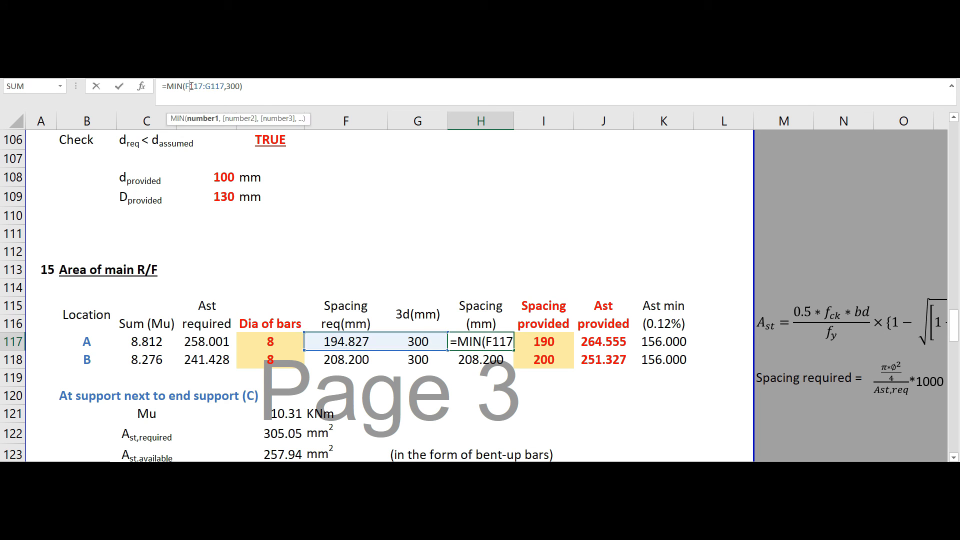
{"action": "left_click", "coordinate": [231, 86]}
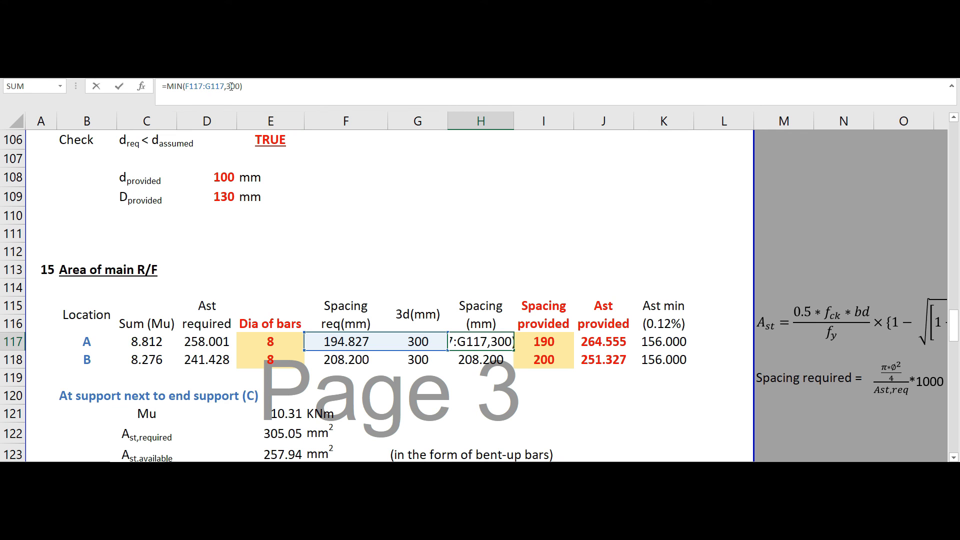
{"action": "key", "text": "Return"}
{"action": "left_click", "coordinate": [483, 344]}
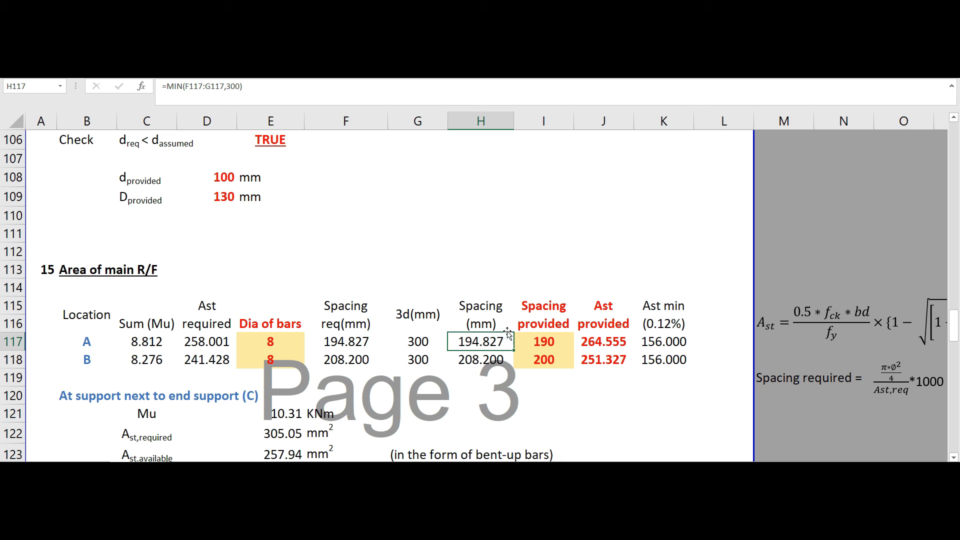
{"action": "left_click", "coordinate": [546, 339]}
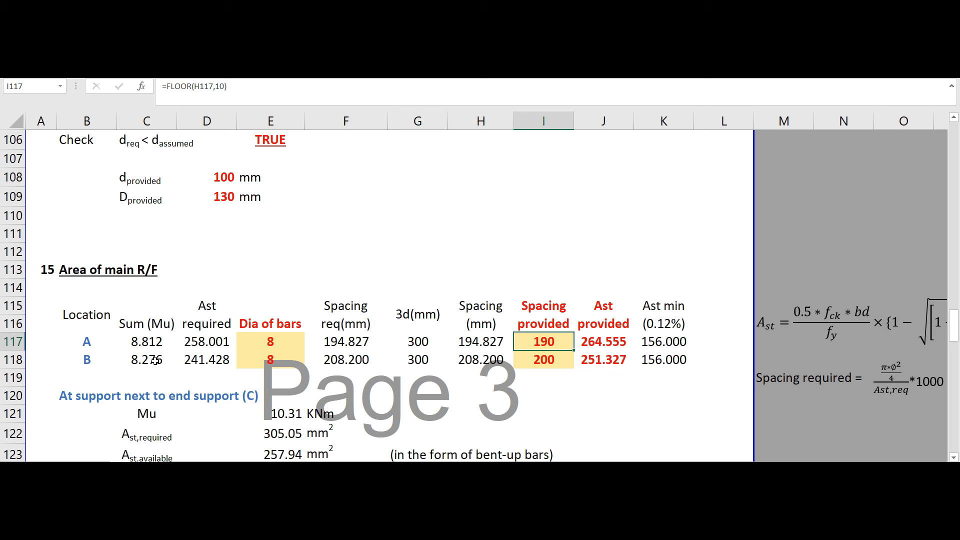
{"action": "scroll", "coordinate": [508, 382], "scroll_direction": "down", "scroll_amount": 1}
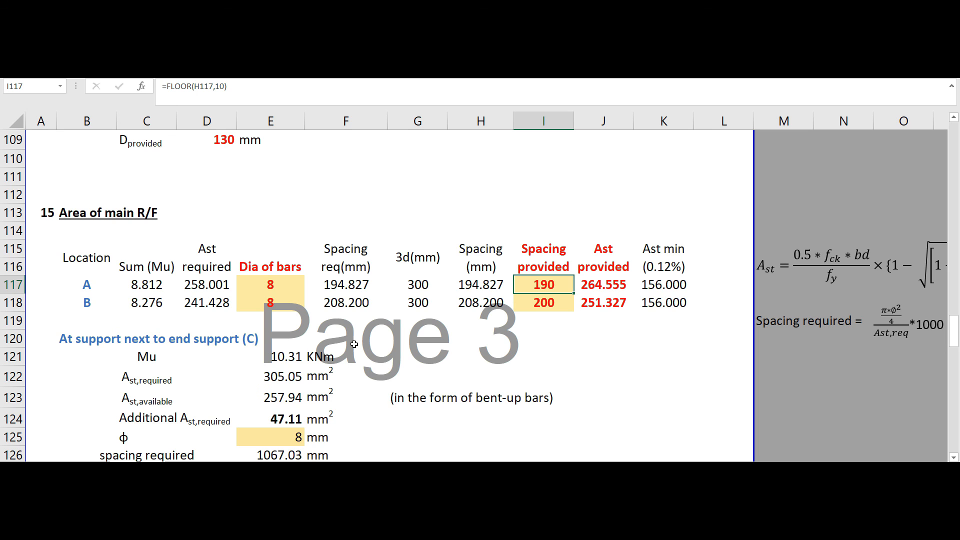
Examine the available steel area formula in E123 for the support next to the end support, including its J117 and J118 references and divisor
{"action": "scroll", "coordinate": [425, 340], "scroll_direction": "down", "scroll_amount": 1}
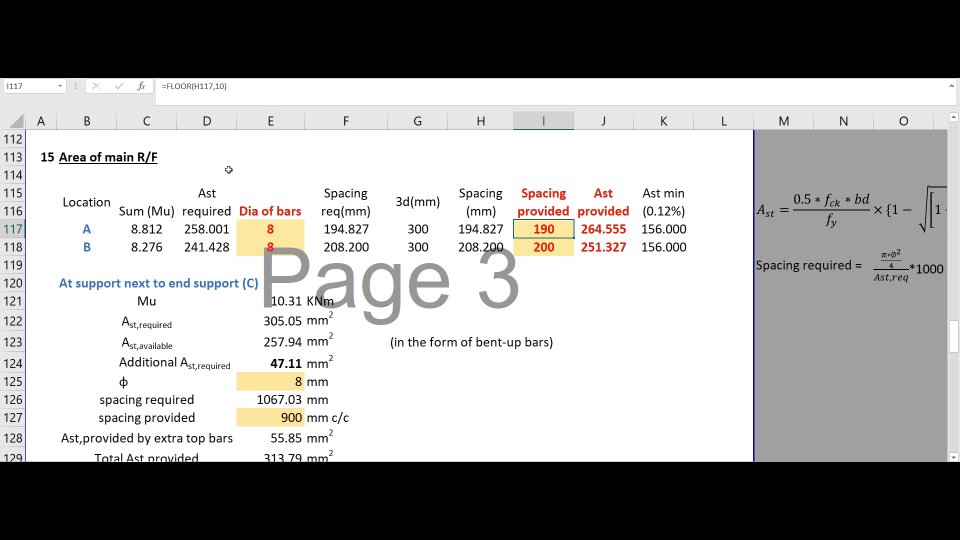
{"action": "left_click", "coordinate": [275, 342]}
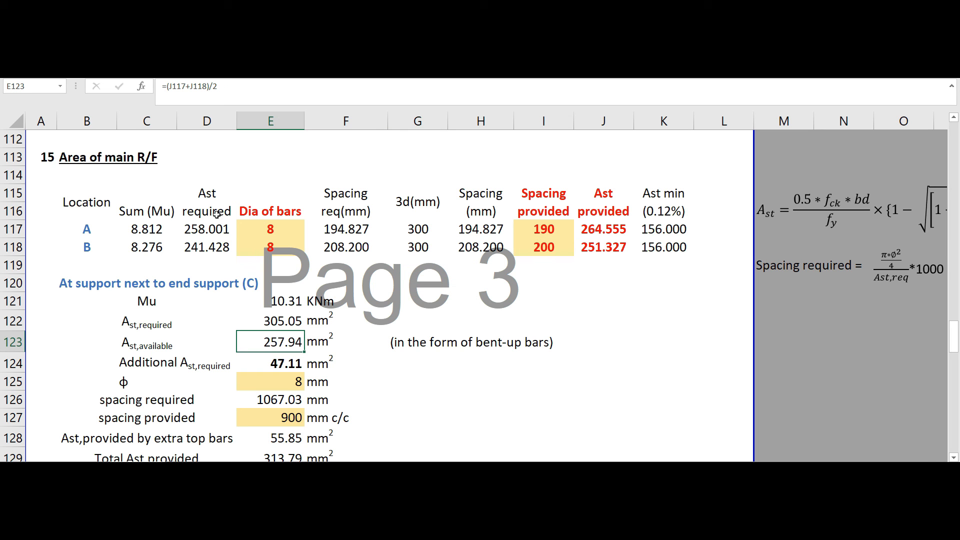
{"action": "left_click", "coordinate": [184, 88]}
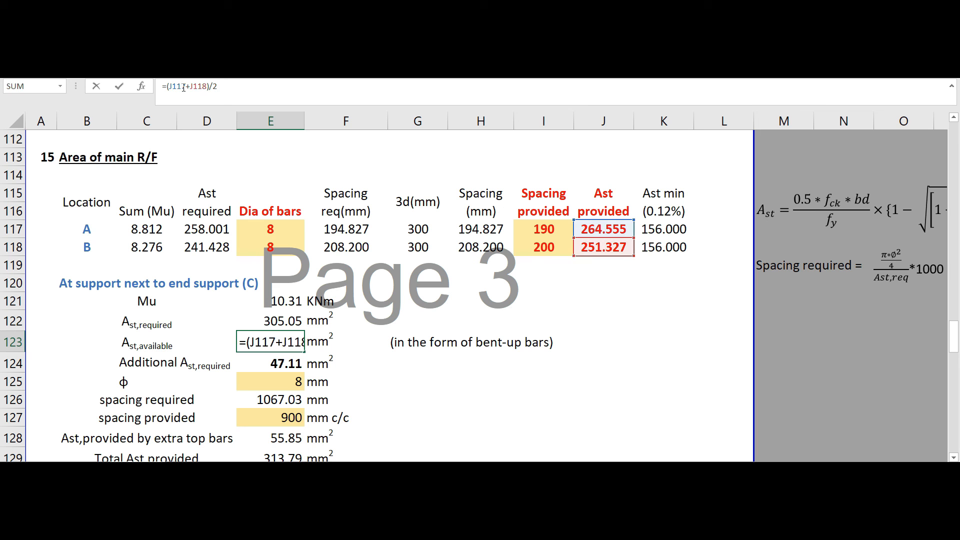
{"action": "scroll", "coordinate": [500, 300], "scroll_direction": "up", "scroll_amount": 1}
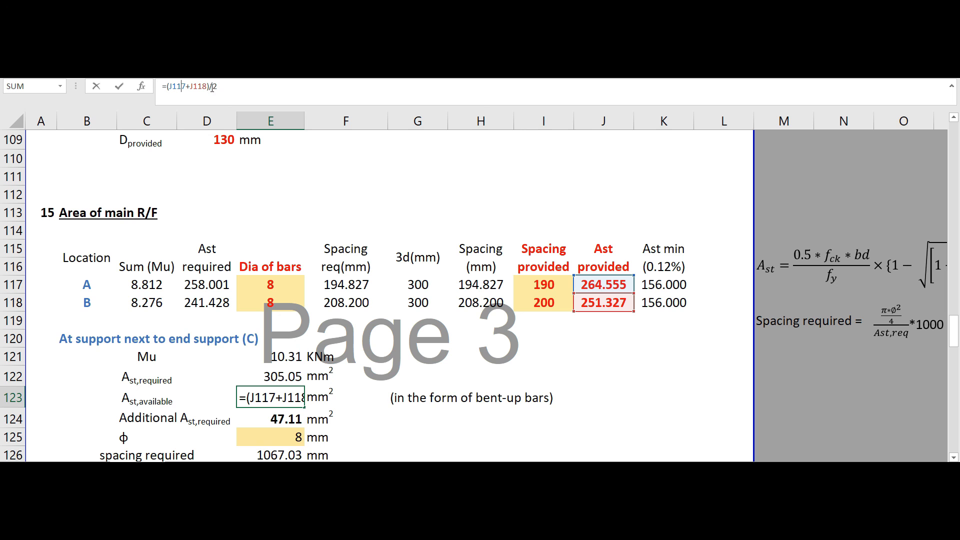
{"action": "left_click_drag", "start_coordinate": [214, 86], "coordinate": [219, 88]}
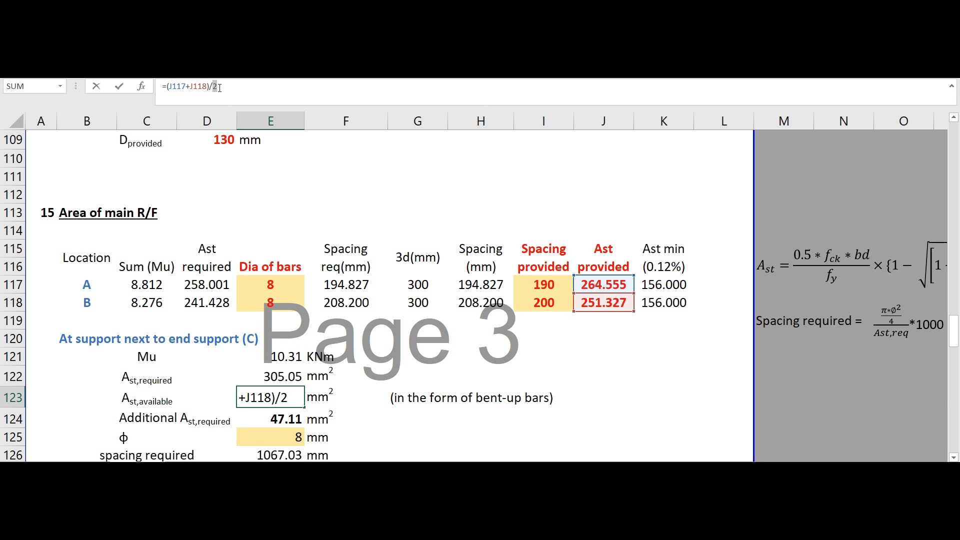
{"action": "key", "text": "Return"}
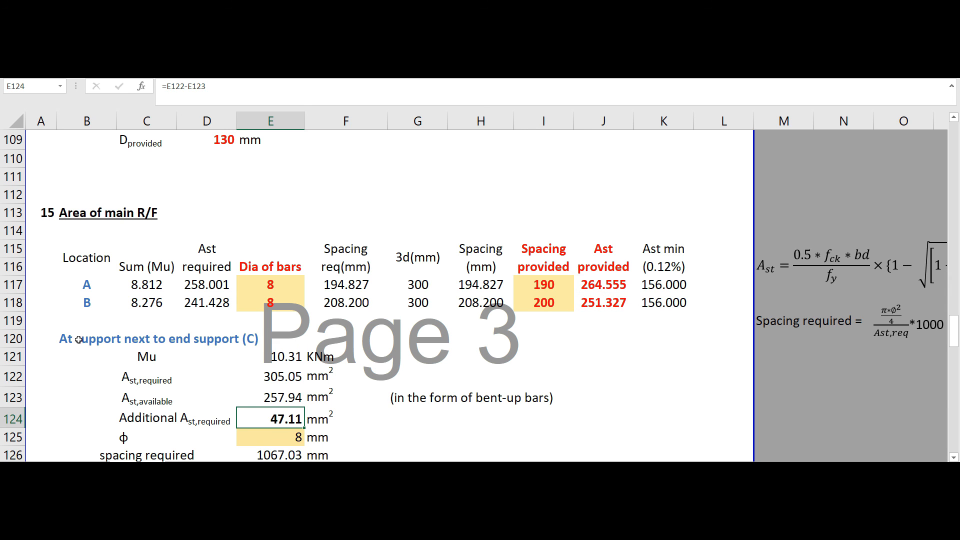
{"action": "left_click", "coordinate": [270, 398]}
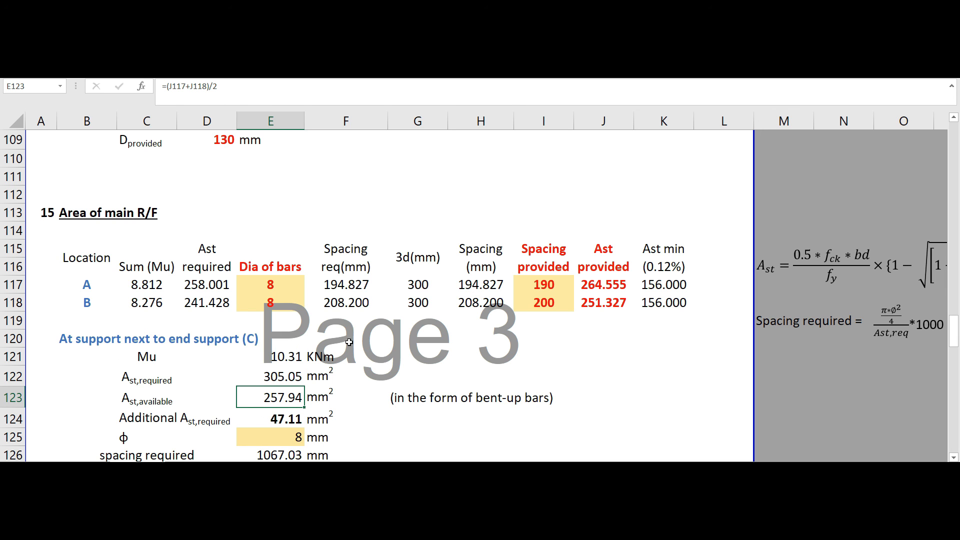
Compare support C's required steel area formula in E122 with the reference equation, and trace the additional steel formula in E124
{"action": "left_click", "coordinate": [270, 377]}
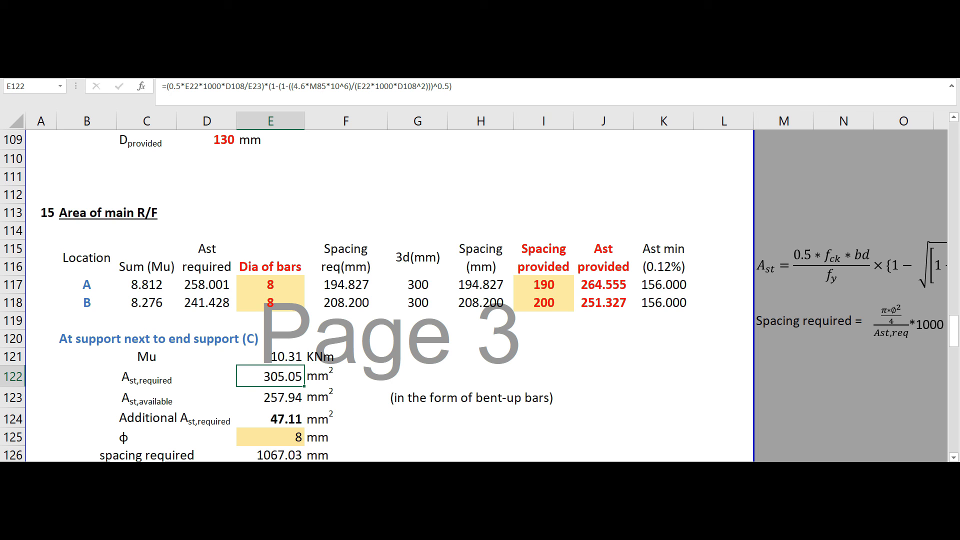
{"action": "scroll", "coordinate": [486, 286], "scroll_direction": "right", "scroll_amount": 4}
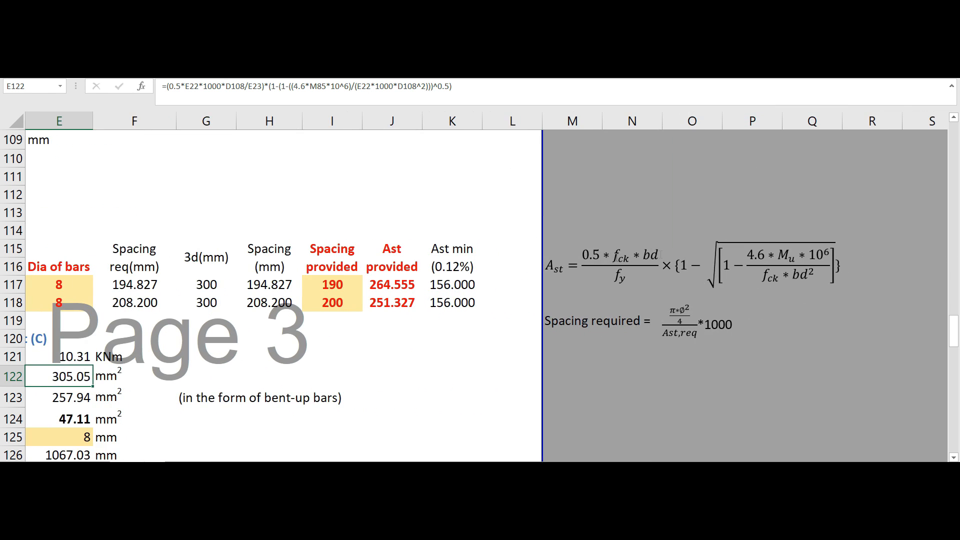
{"action": "scroll", "coordinate": [480, 295], "scroll_direction": "left", "scroll_amount": 4}
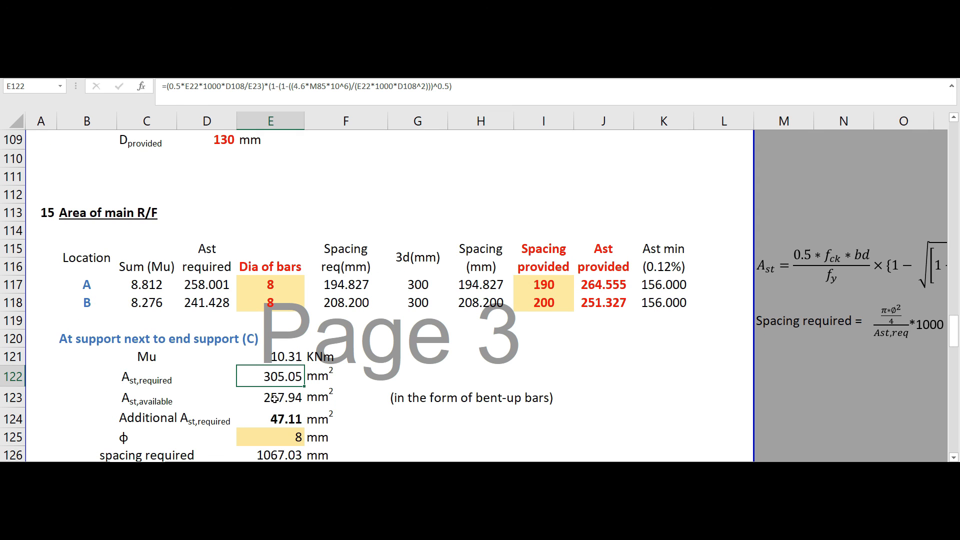
{"action": "left_click", "coordinate": [275, 420]}
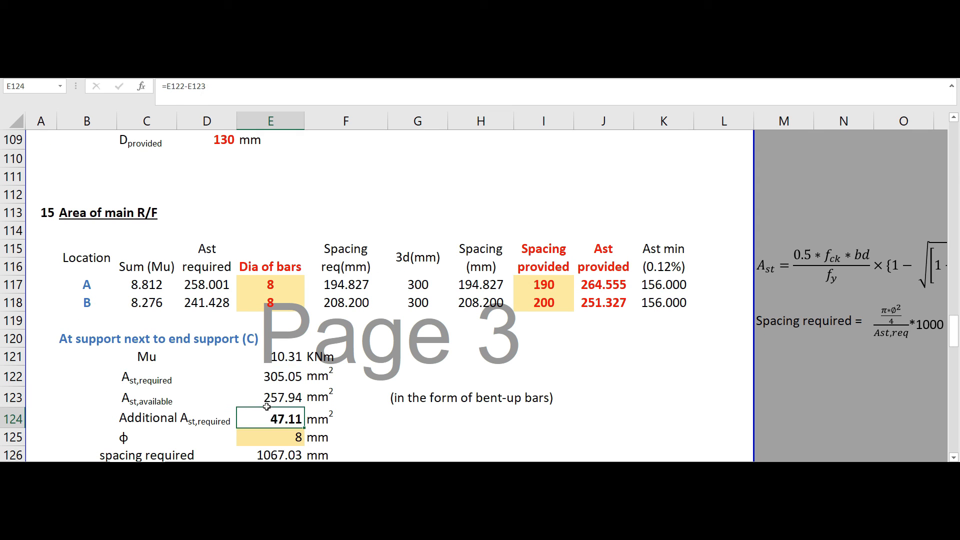
{"action": "left_click", "coordinate": [172, 86]}
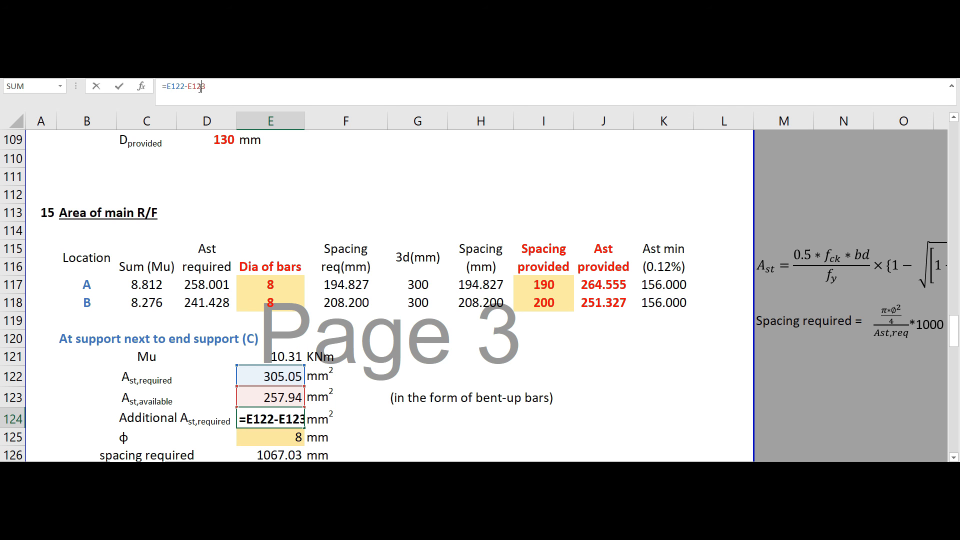
{"action": "key", "text": "Return"}
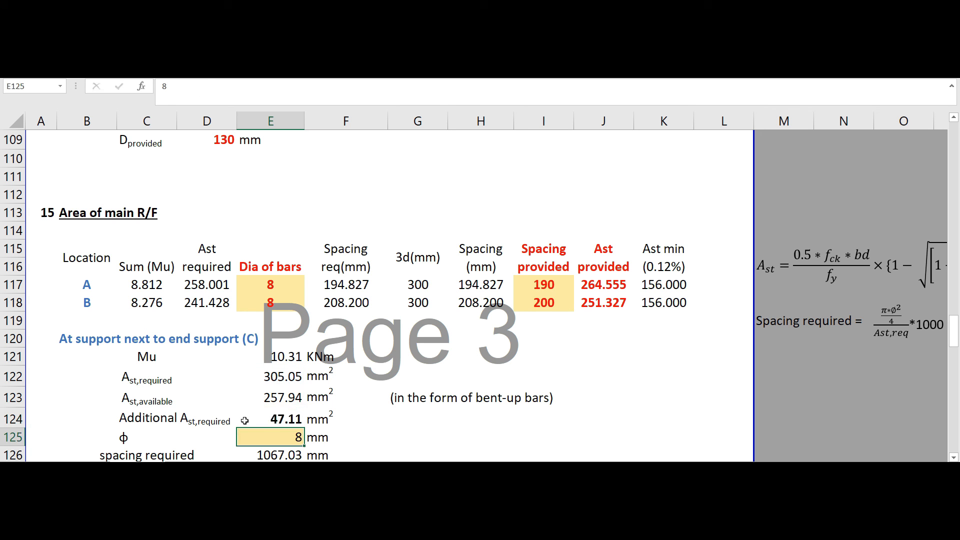
Review support C's extra top bar calculation from the additional steel in E124 to the CONCATENATE recommendation in D130
{"action": "left_click", "coordinate": [265, 419]}
{"action": "scroll", "coordinate": [285, 397], "scroll_direction": "down", "scroll_amount": 2}
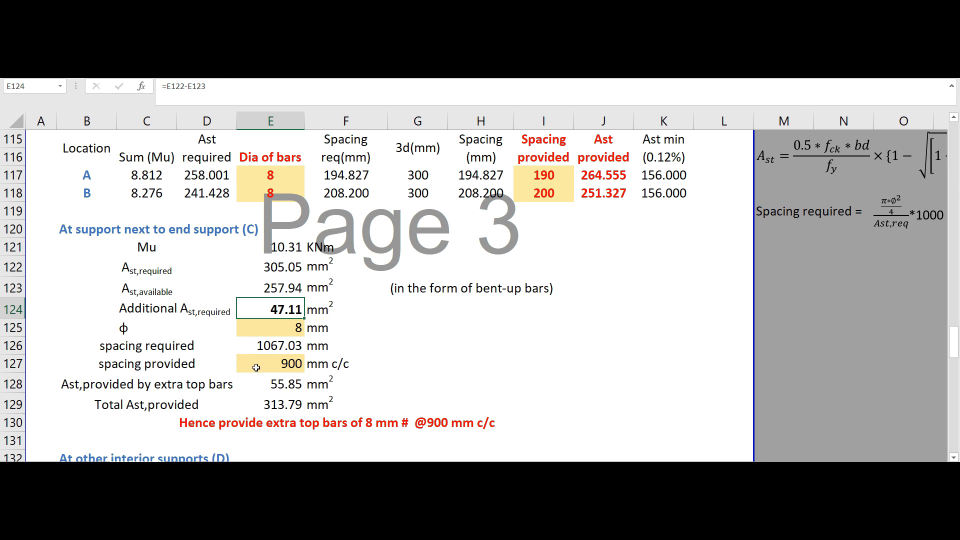
{"action": "left_click", "coordinate": [209, 423]}
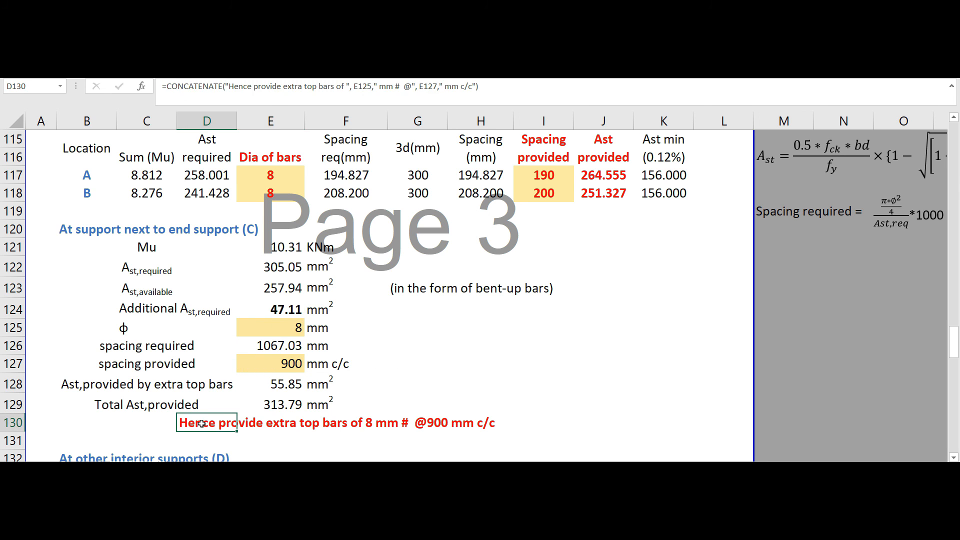
{"action": "left_click", "coordinate": [275, 309]}
{"action": "scroll", "coordinate": [275, 320], "scroll_direction": "down", "scroll_amount": 2}
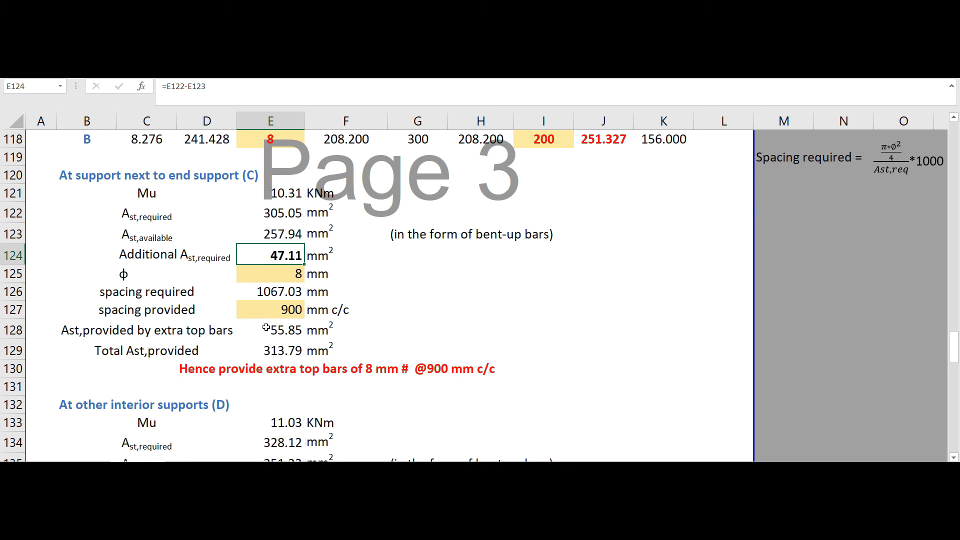
Check the available and additional steel area formulas in E135 and E136 for the other interior supports (D)
{"action": "scroll", "coordinate": [242, 308], "scroll_direction": "down", "scroll_amount": 1}
{"action": "scroll", "coordinate": [261, 318], "scroll_direction": "down", "scroll_amount": 1}
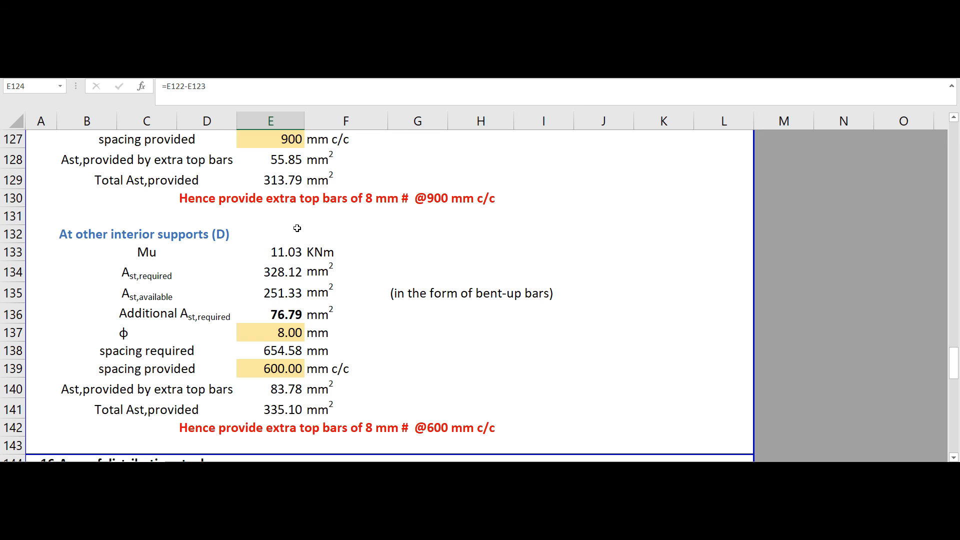
{"action": "left_click", "coordinate": [275, 295]}
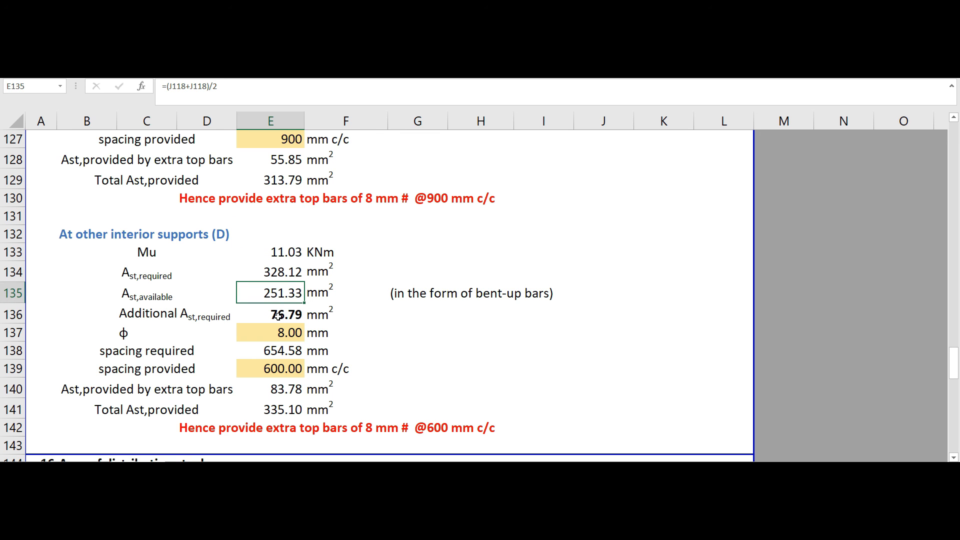
{"action": "left_click", "coordinate": [278, 317]}
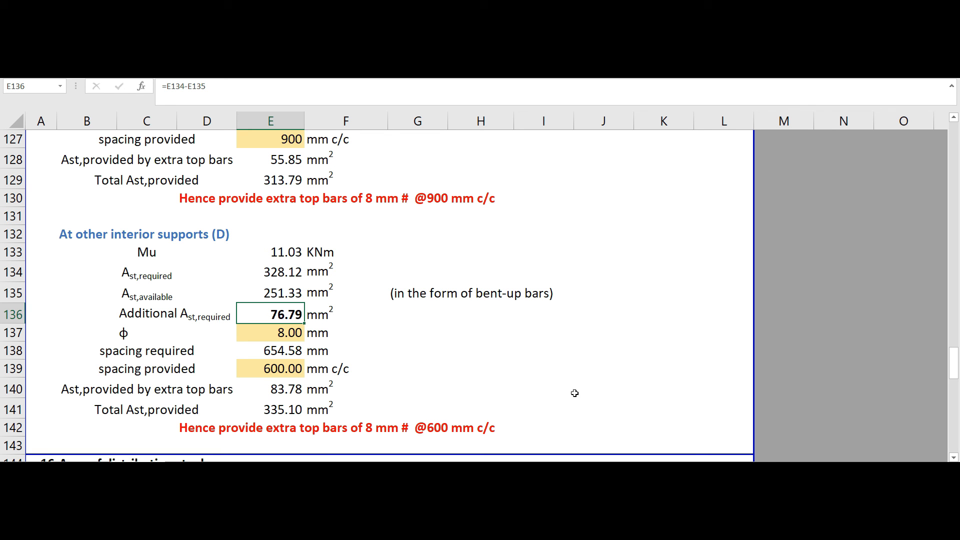
Review the distribution steel section, checking the required area formula in C147 and the assumed bar diameter in D149
{"action": "scroll", "coordinate": [300, 339], "scroll_direction": "down", "scroll_amount": 4}
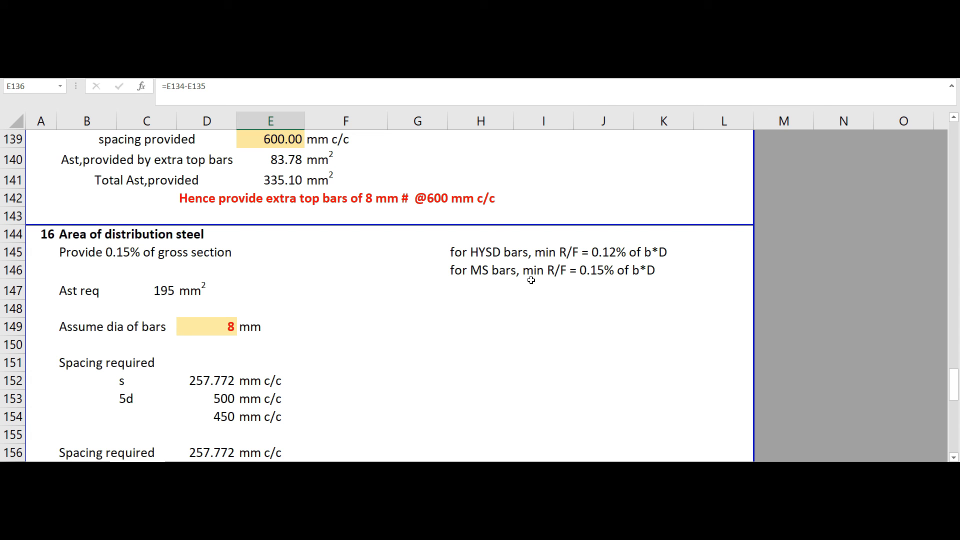
{"action": "scroll", "coordinate": [265, 238], "scroll_direction": "down", "scroll_amount": 1}
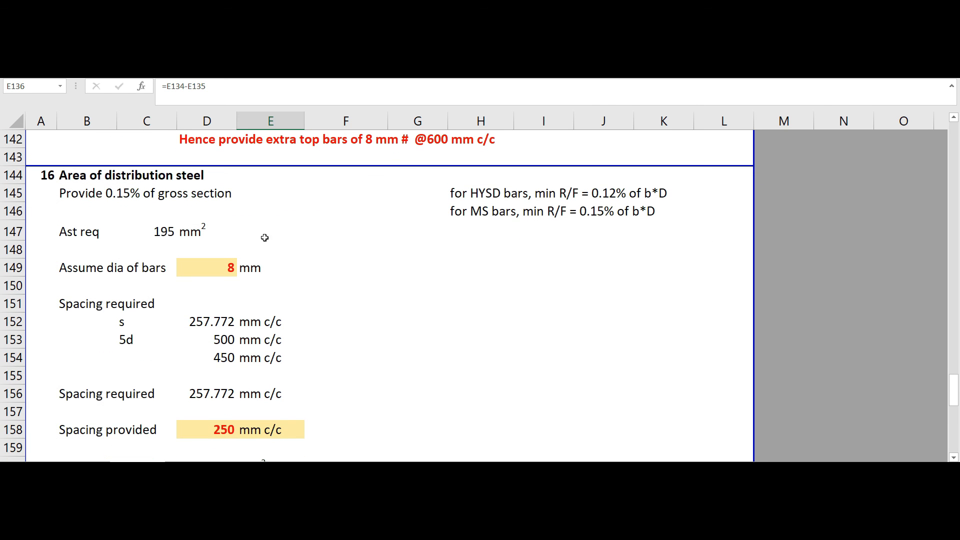
{"action": "left_click", "coordinate": [172, 231]}
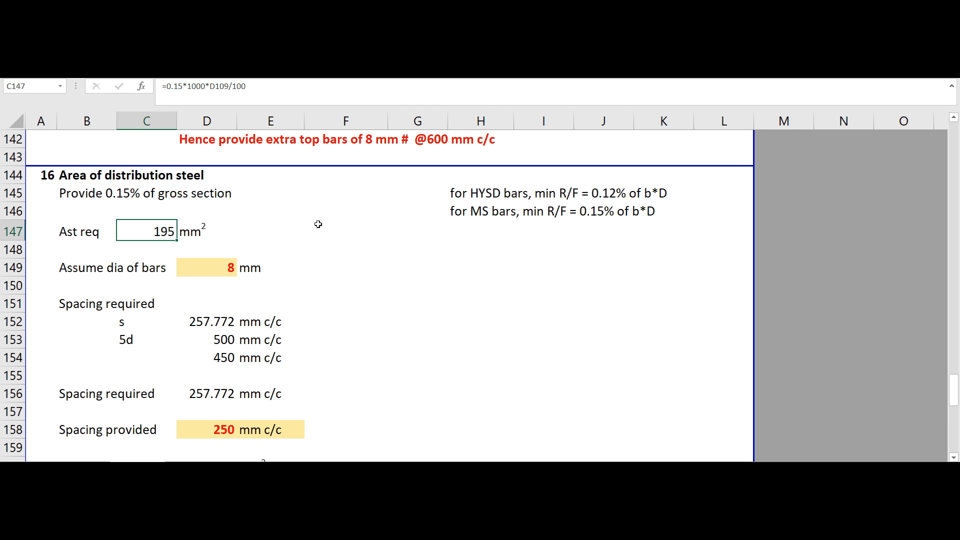
{"action": "scroll", "coordinate": [141, 290], "scroll_direction": "down", "scroll_amount": 1}
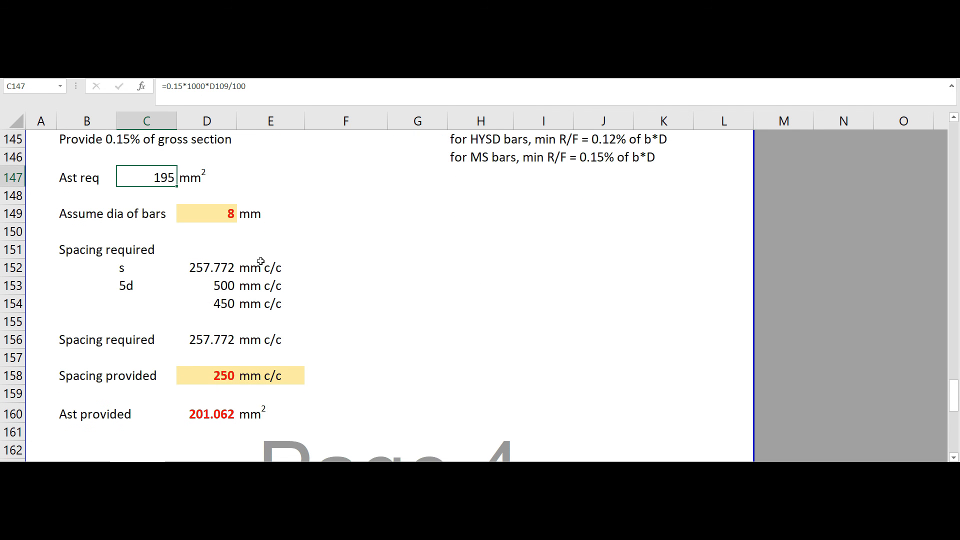
{"action": "scroll", "coordinate": [206, 352], "scroll_direction": "down", "scroll_amount": 1}
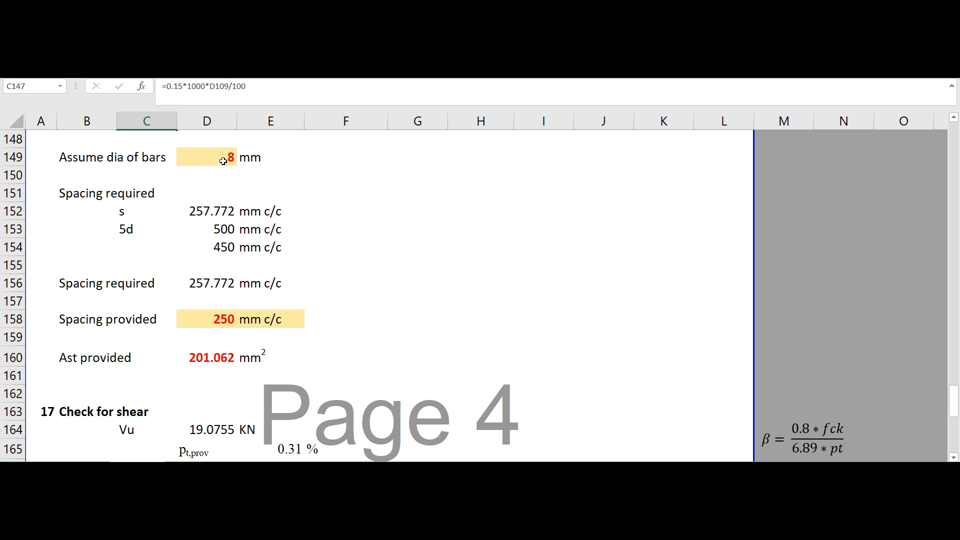
{"action": "left_click", "coordinate": [223, 159]}
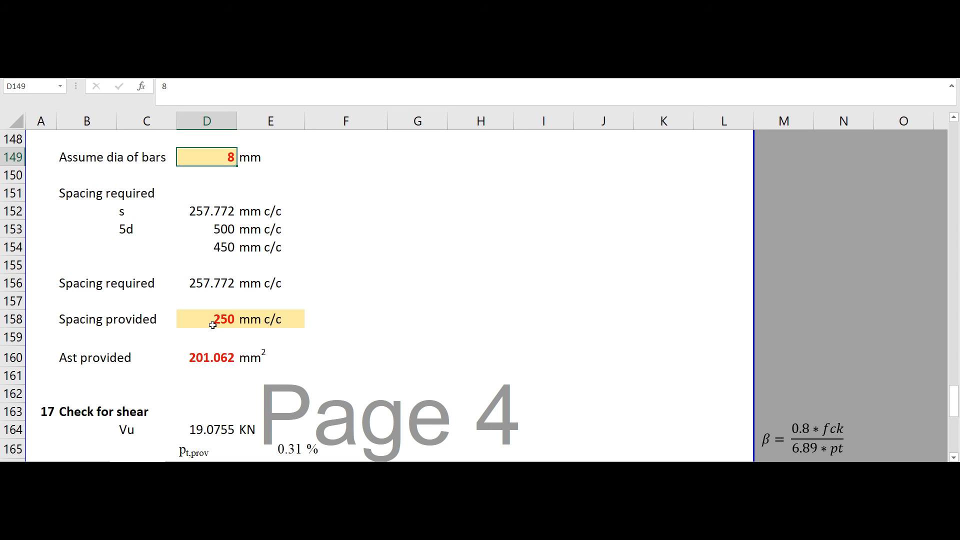
Review the shear check, including the IF safety formula in F170, and view the reinforcement detailing drawing in section 18
{"action": "scroll", "coordinate": [400, 330], "scroll_direction": "down", "scroll_amount": 2}
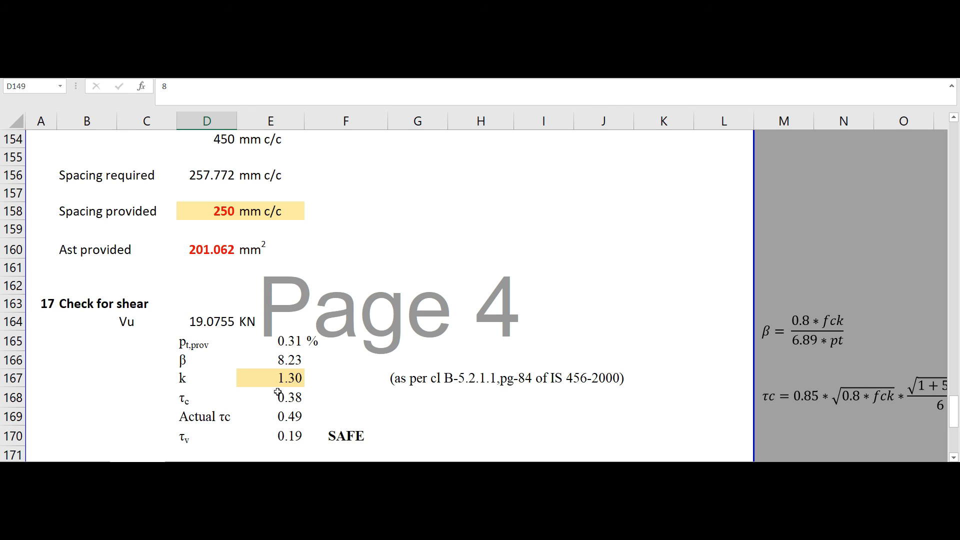
{"action": "scroll", "coordinate": [278, 392], "scroll_direction": "down", "scroll_amount": 1}
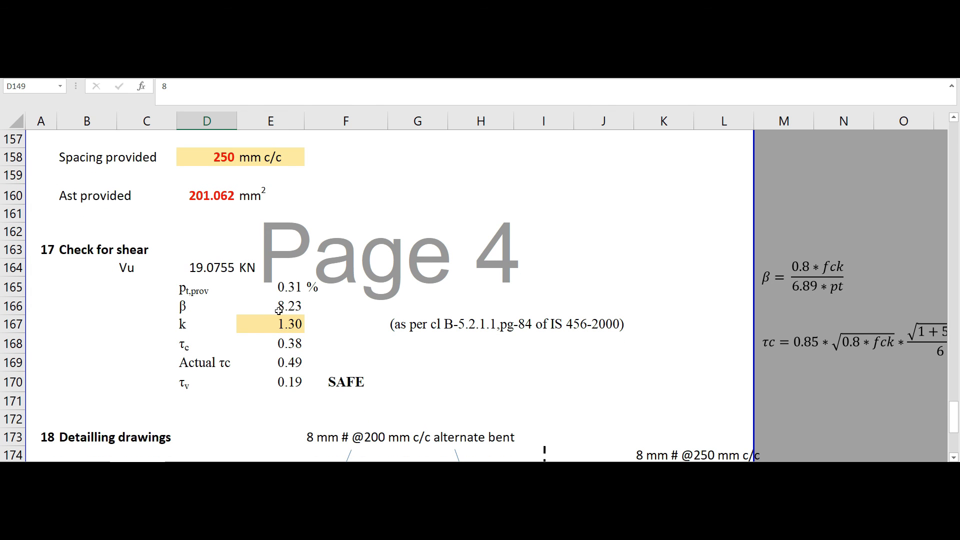
{"action": "left_click", "coordinate": [357, 382]}
{"action": "scroll", "coordinate": [400, 375], "scroll_direction": "down", "scroll_amount": 3}
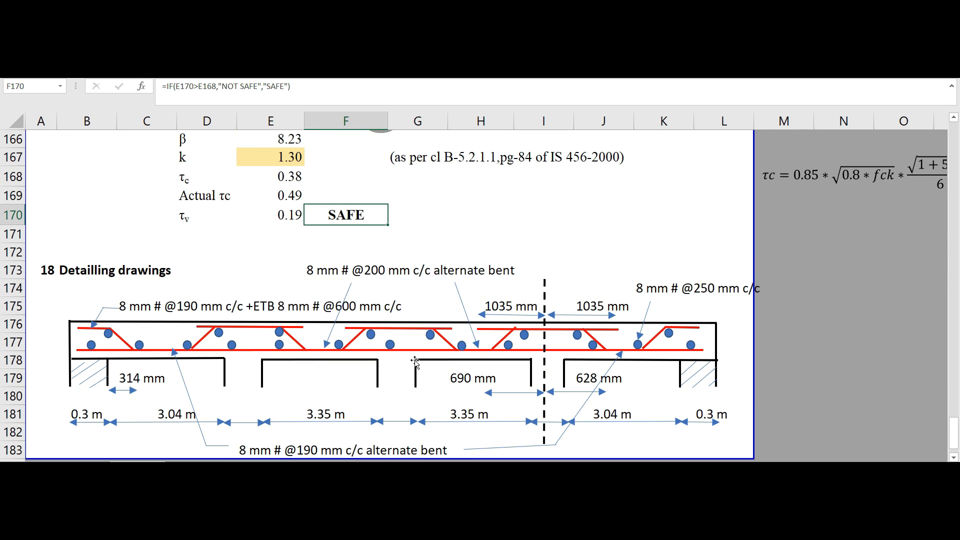
{"action": "scroll", "coordinate": [415, 362], "scroll_direction": "down", "scroll_amount": 1}
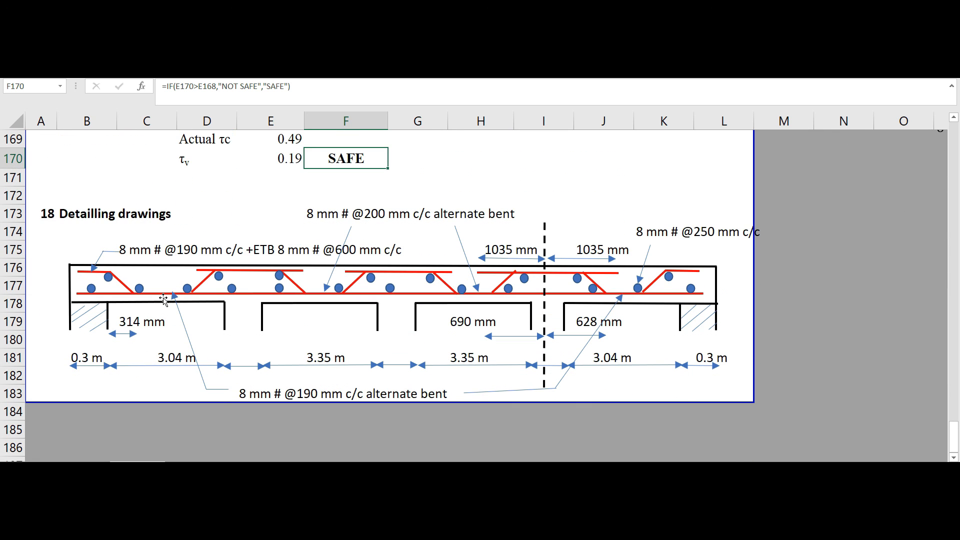